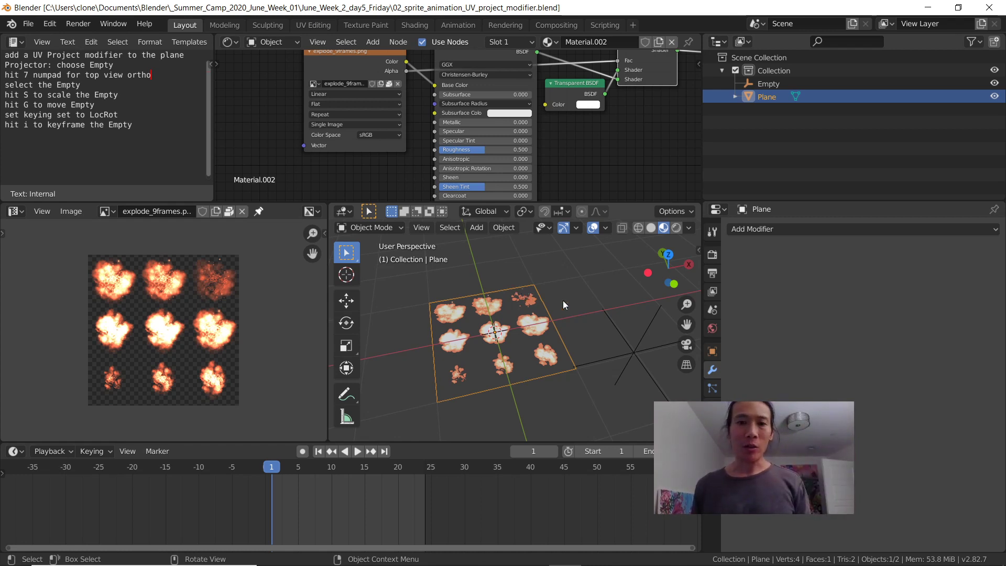
Step: Select the plane after panning and orbiting the view around it
click(634, 339)
shift+middle_drag(624, 347, 559, 329)
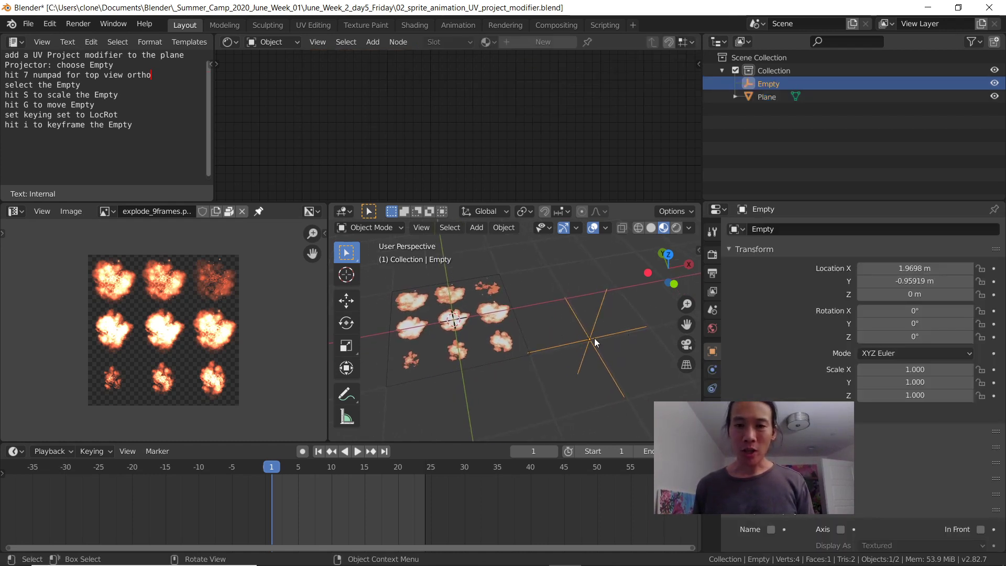
mouse_move(528, 303)
middle_down()
mouse_move(558, 303)
mouse_move(528, 333)
mouse_move(524, 297)
mouse_move(514, 309)
middle_up()
click(552, 302)
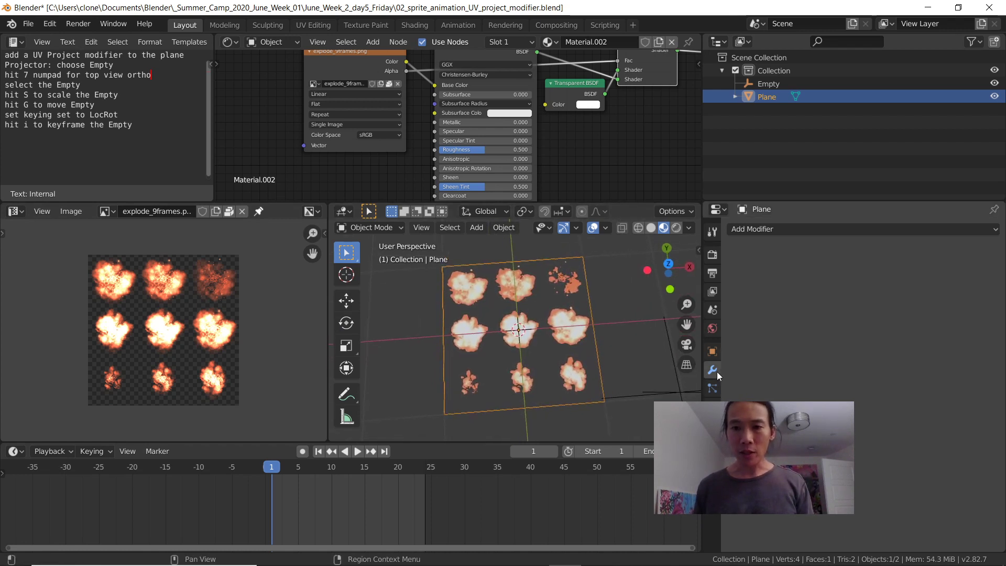
Step: Add a UV Project modifier using the Empty as projector, then select the Empty in top view
click(756, 231)
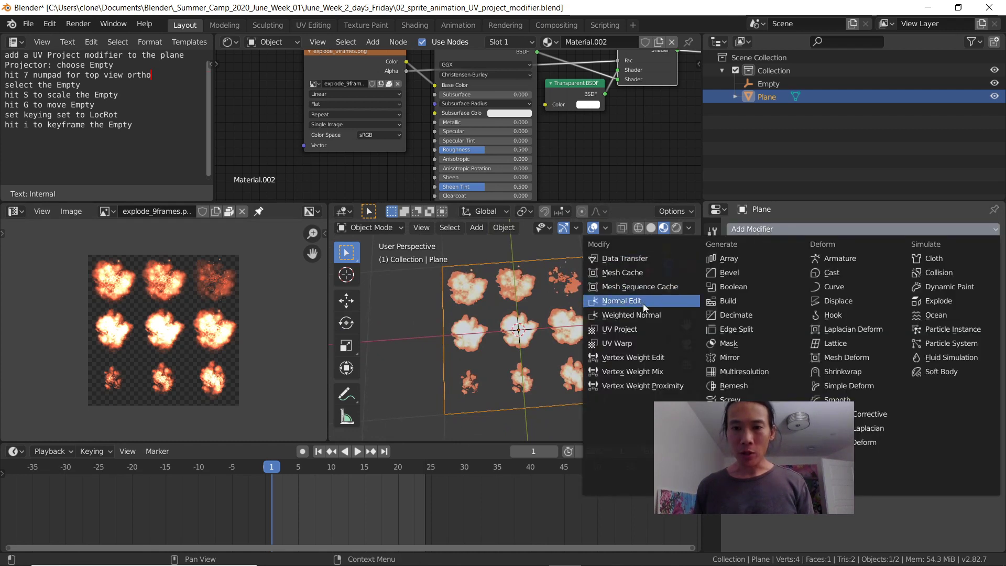
click(634, 327)
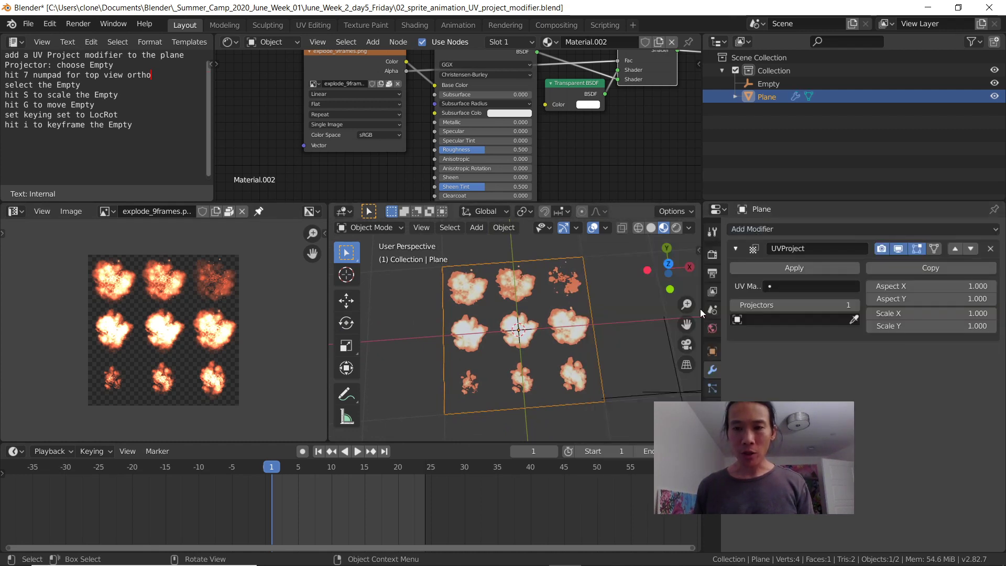
click(791, 320)
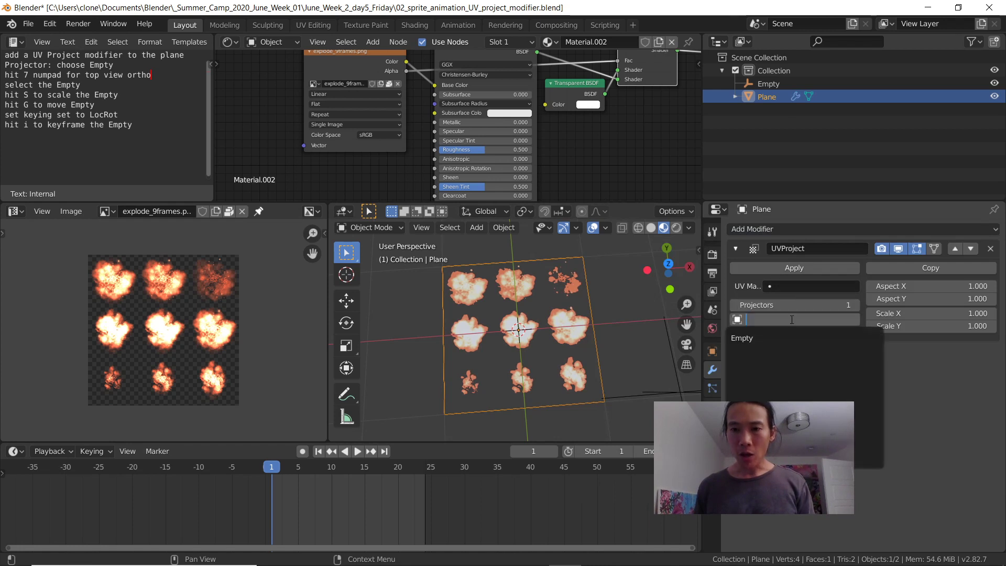
click(768, 339)
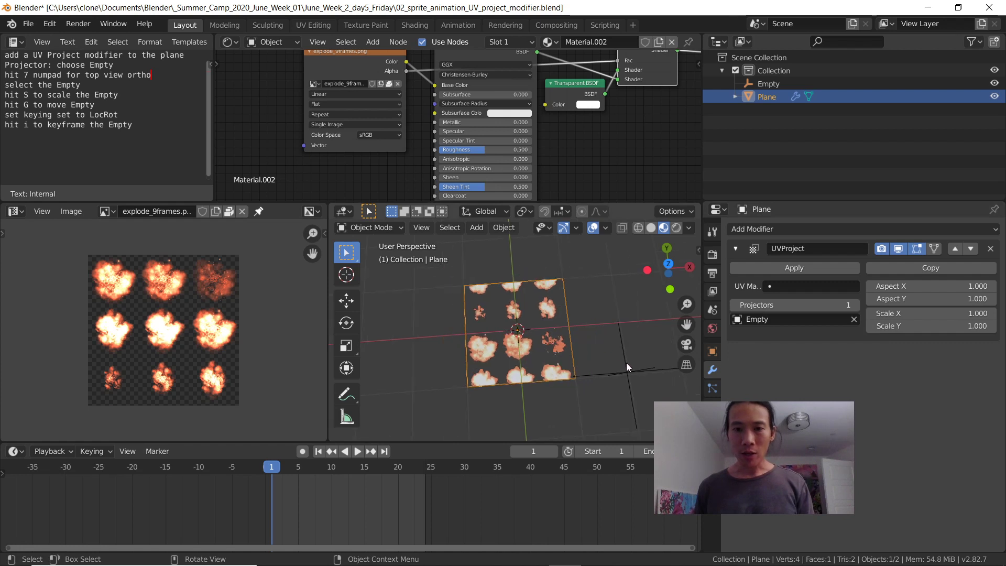
click(627, 363)
key(KP_7)
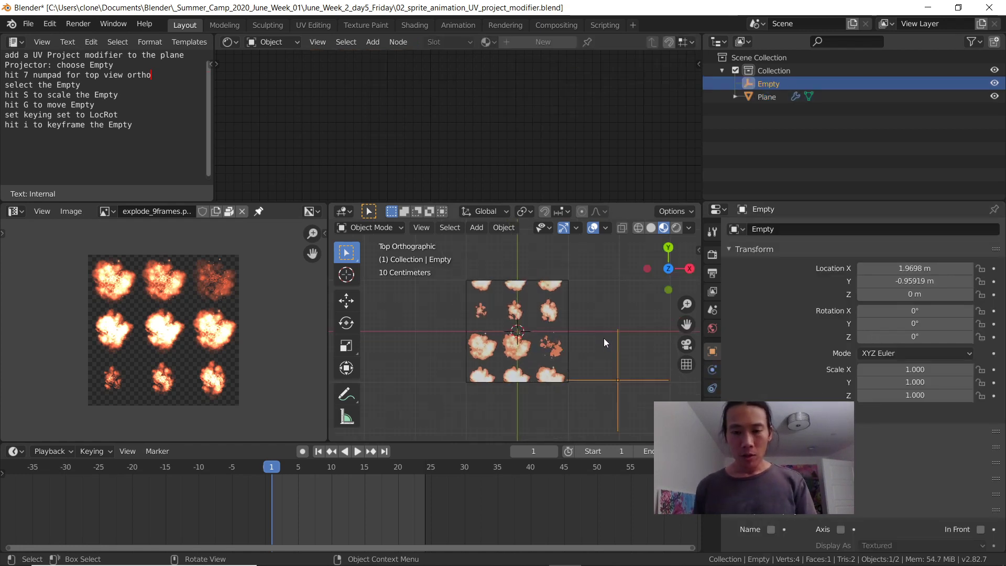
Step: Change the plane's Image Texture extension from Repeat to Clip, then start moving the Empty
key(g)
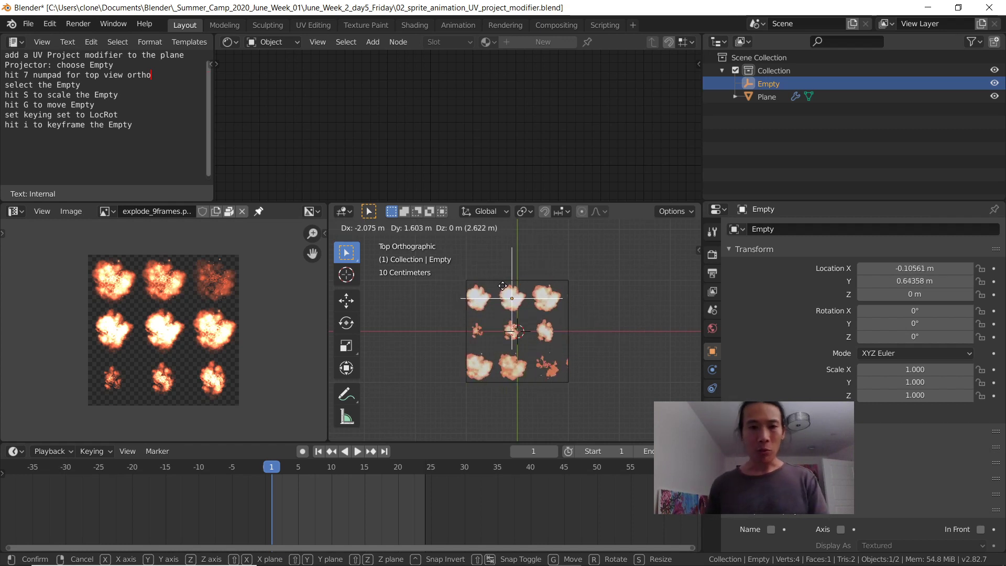
click(492, 307)
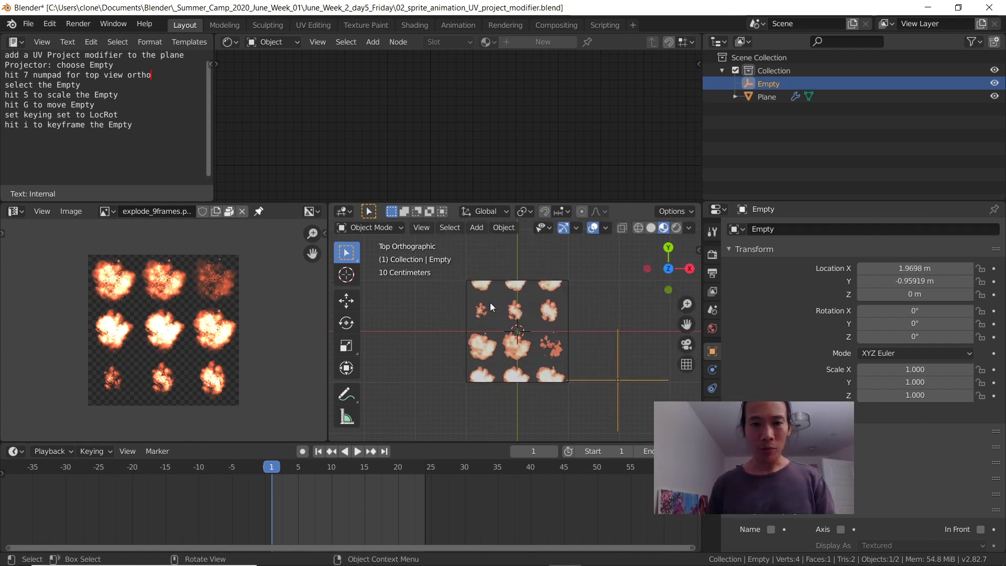
click(466, 281)
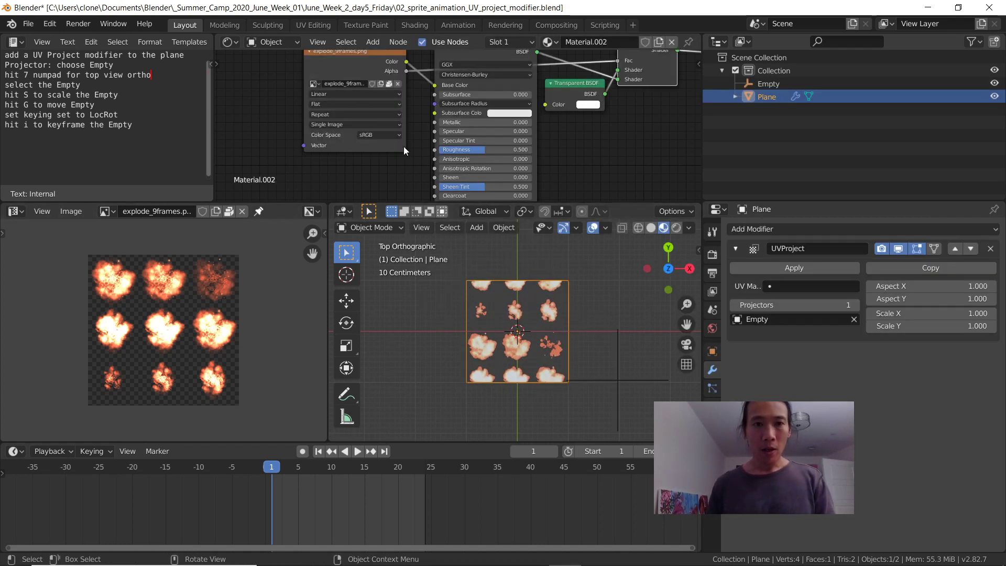
scroll(344, 103, up, 3)
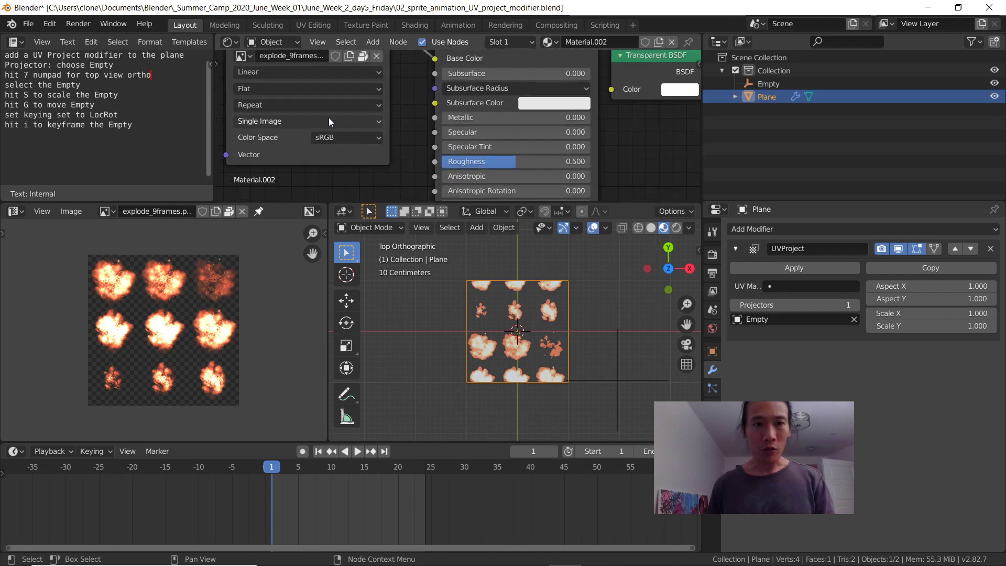
click(280, 104)
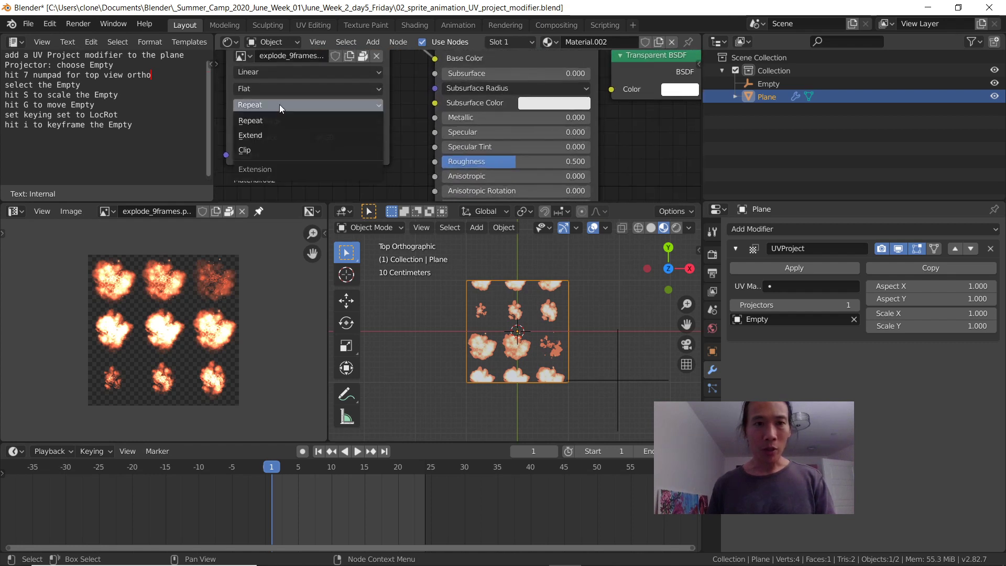
click(270, 149)
click(619, 369)
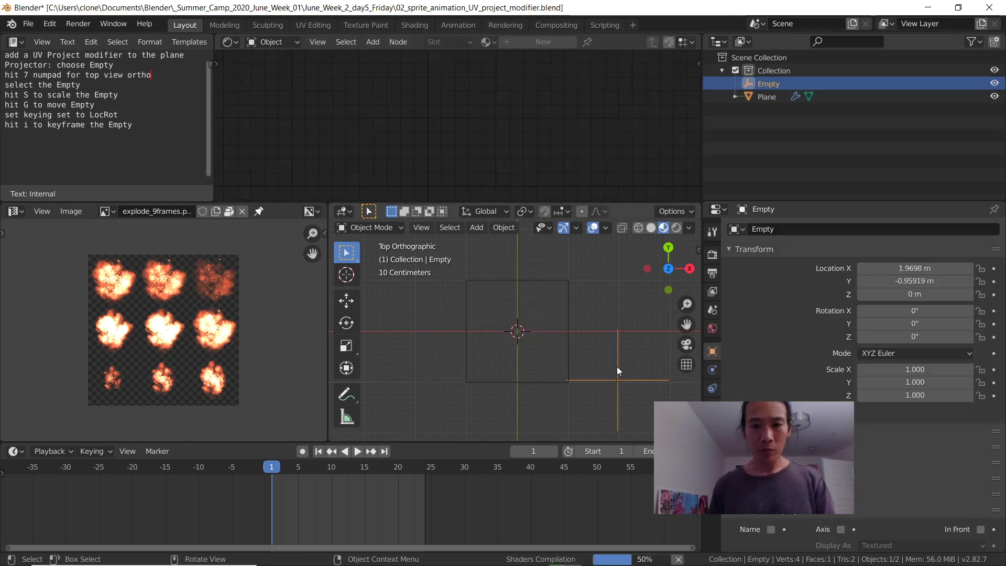
key(g)
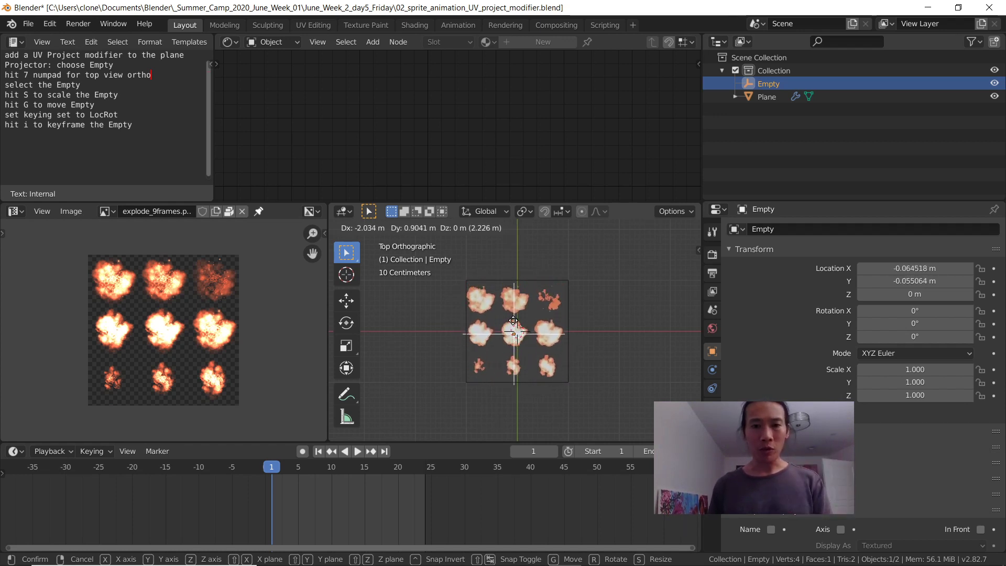
Step: Center the Empty over the plane and enlarge it to scale 3.223
click(517, 317)
key(s)
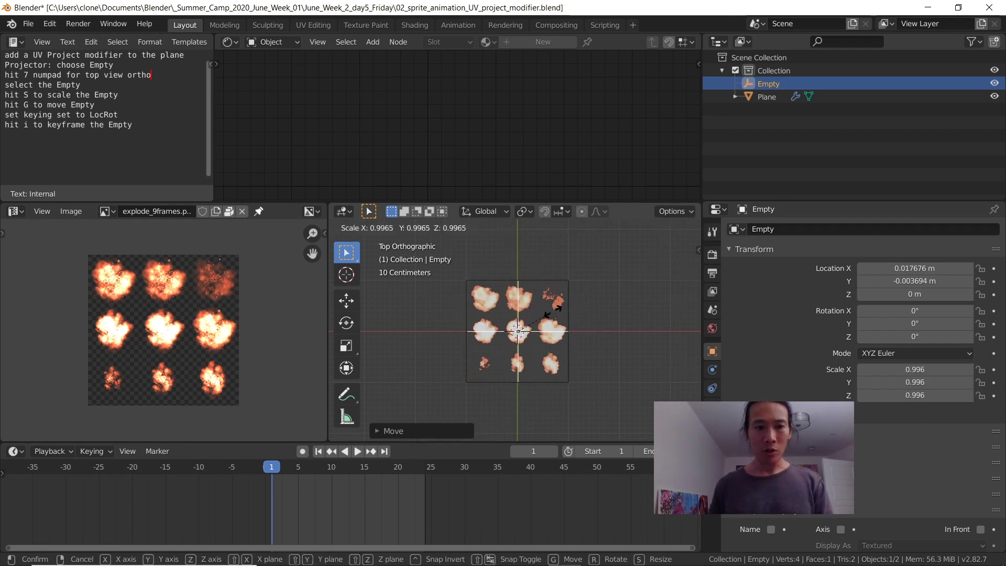
click(560, 294)
key(g)
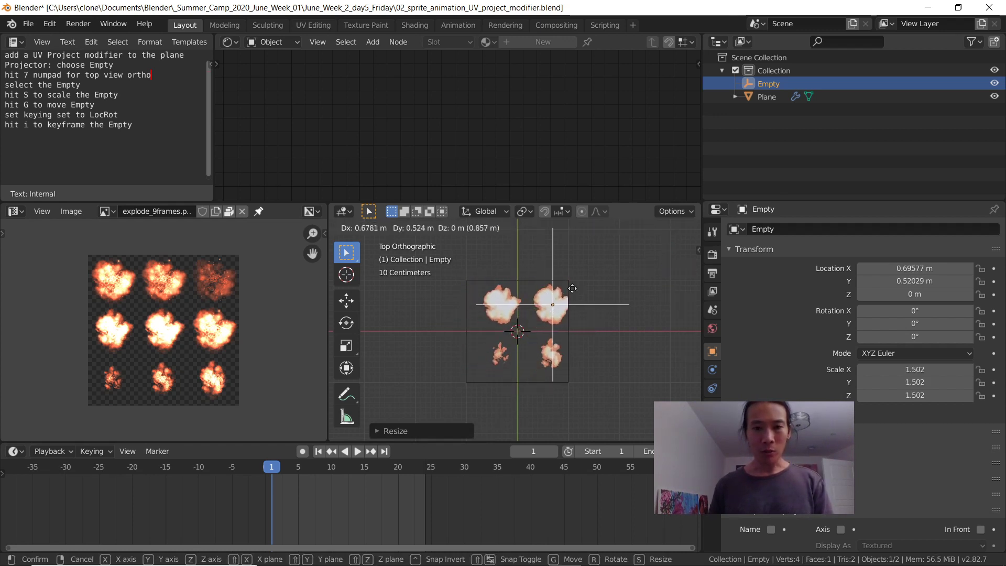
key(s)
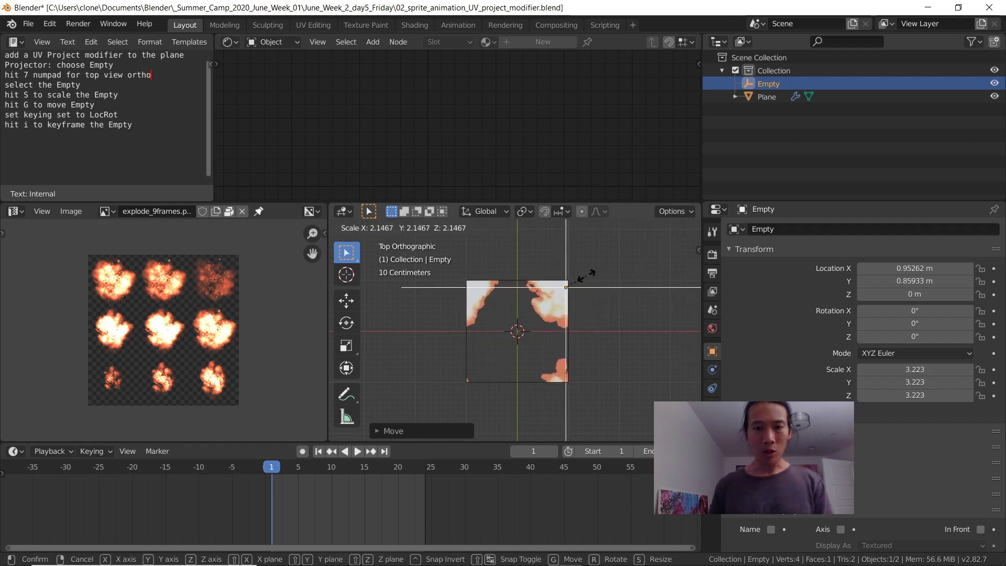
click(589, 274)
Step: Refine the Empty to scale 3.076 at X 2.1033 m, Y 1.9073 m and show its transform panel
key(g)
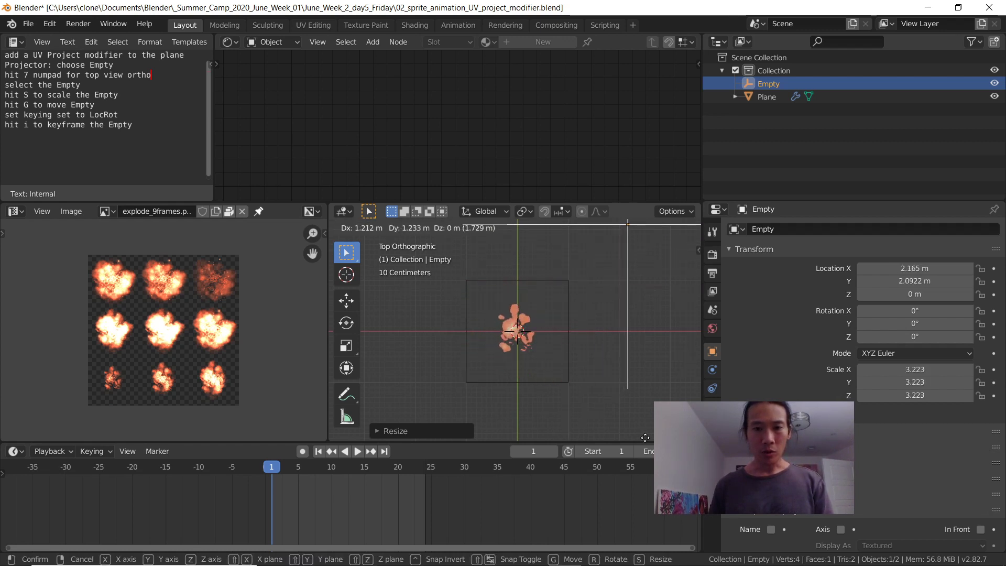
click(647, 440)
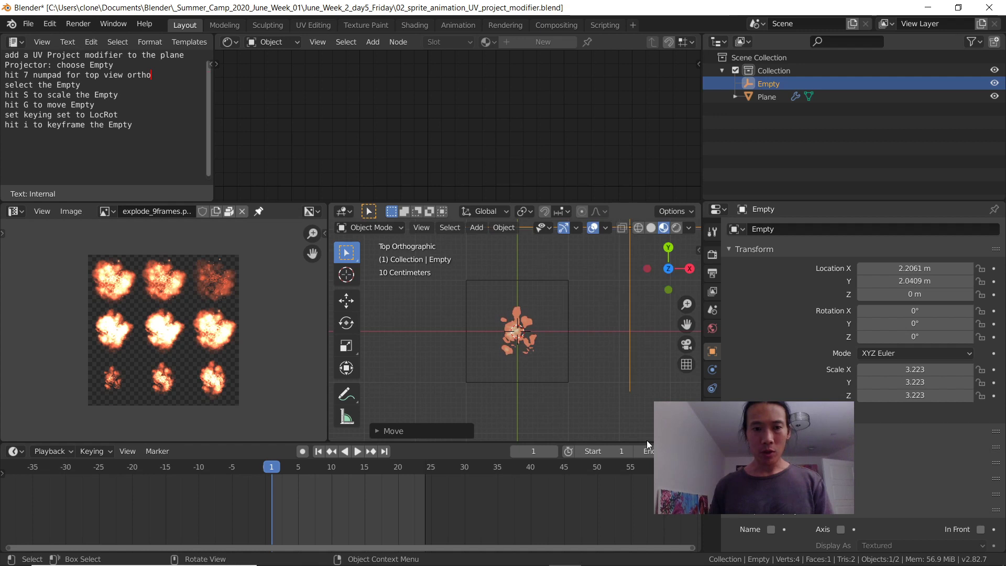
key(s)
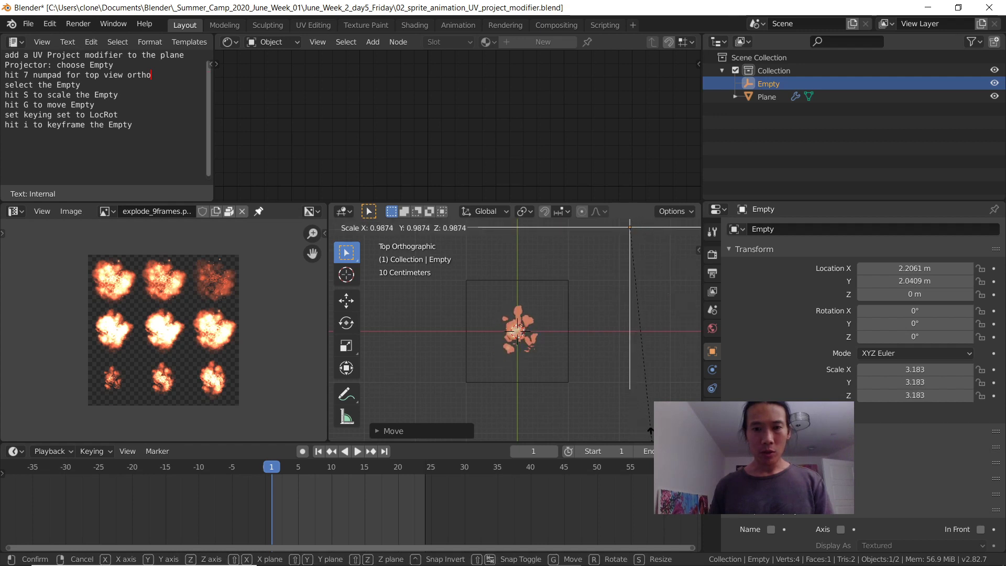
click(621, 344)
key(g)
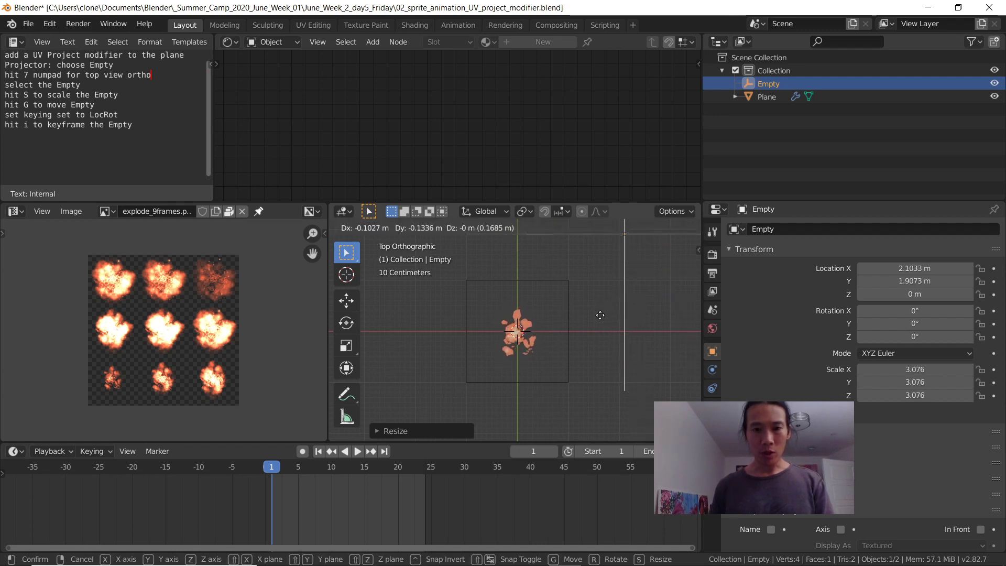
click(601, 316)
key(n)
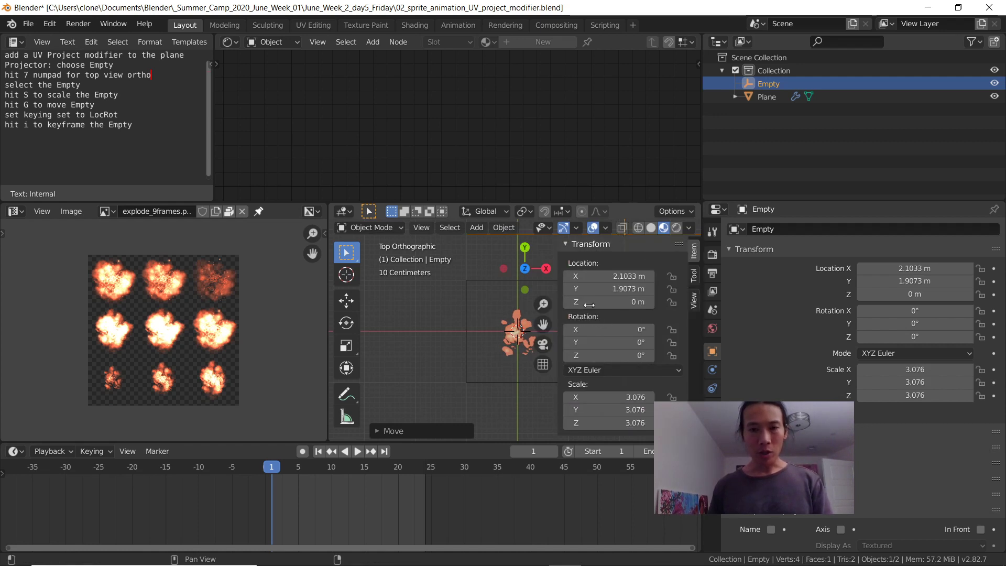
Step: Keyframe the Empty's location at frame 1, go to frame 3, and hide the N panel
key(i)
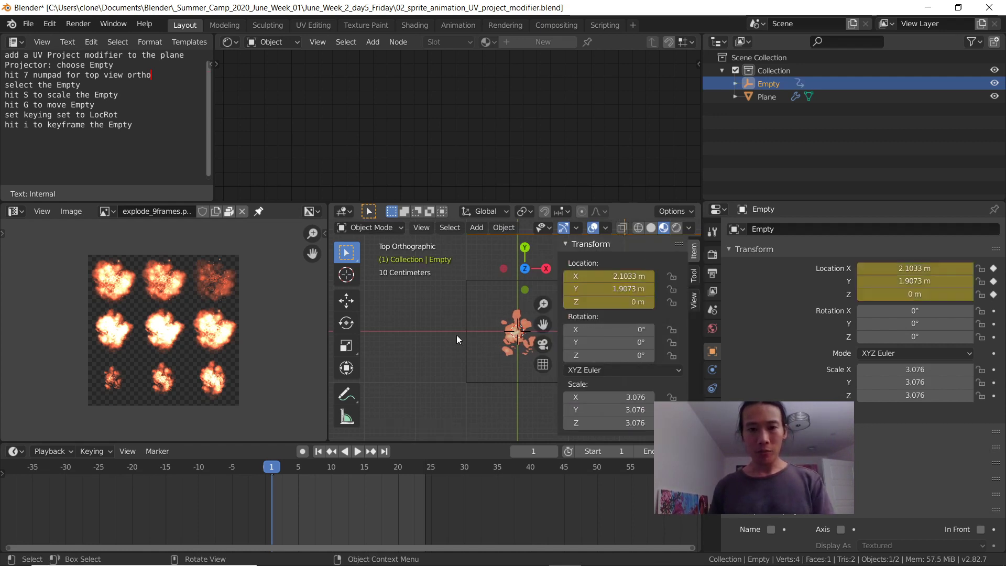
key(Right)
key(Right)
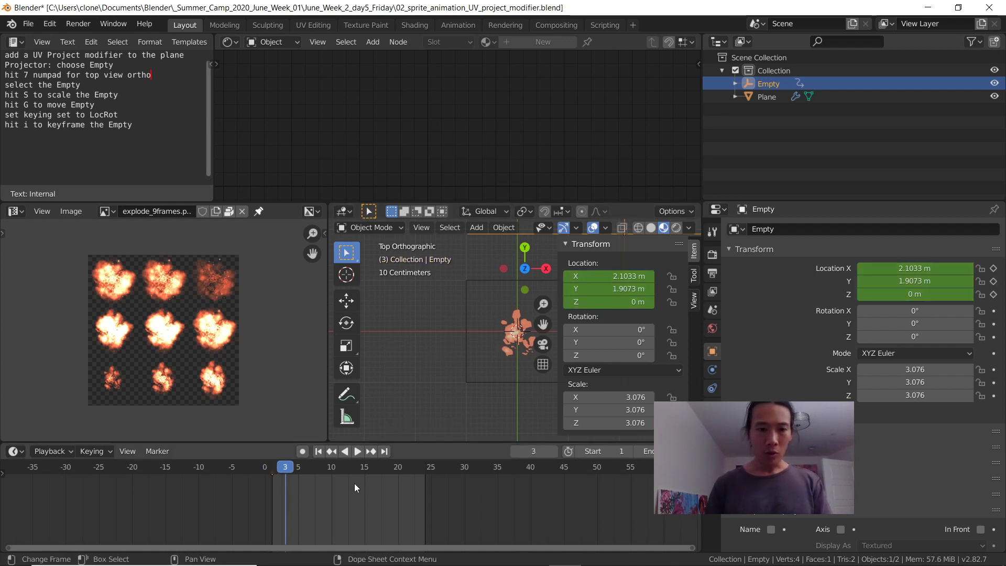
key(Right)
middle_drag(348, 483, 348, 496)
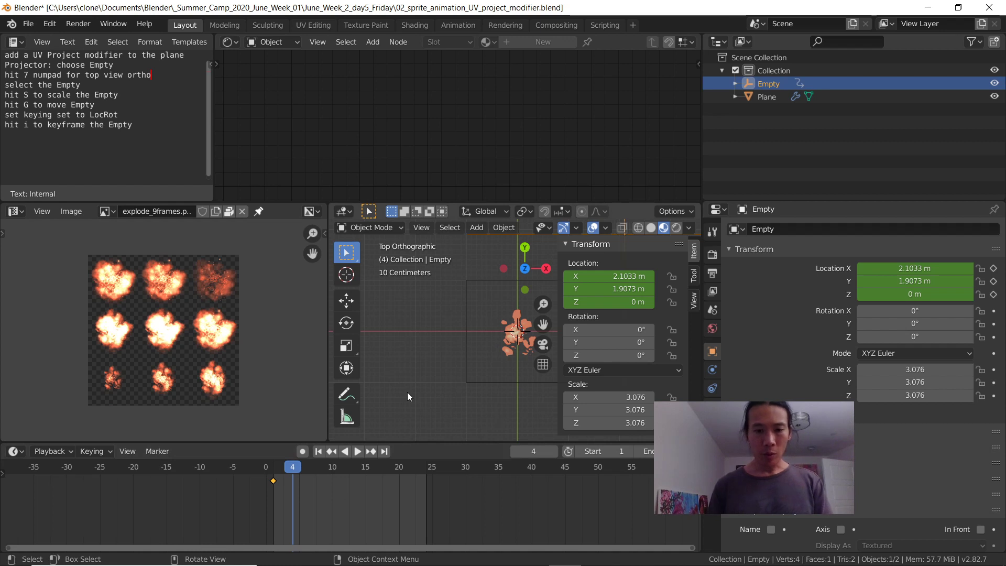
key(Left)
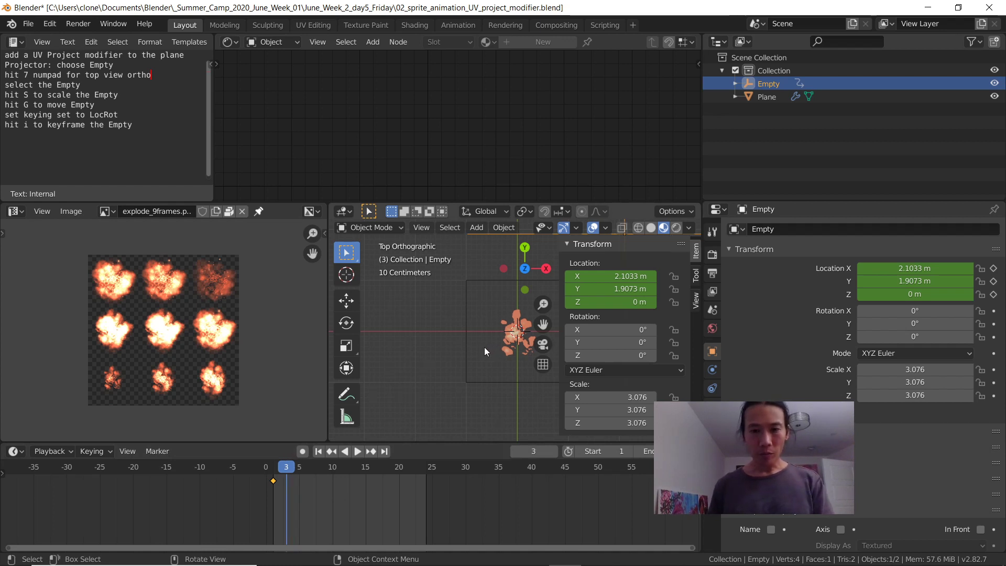
key(n)
shift+middle_drag(519, 342, 463, 357)
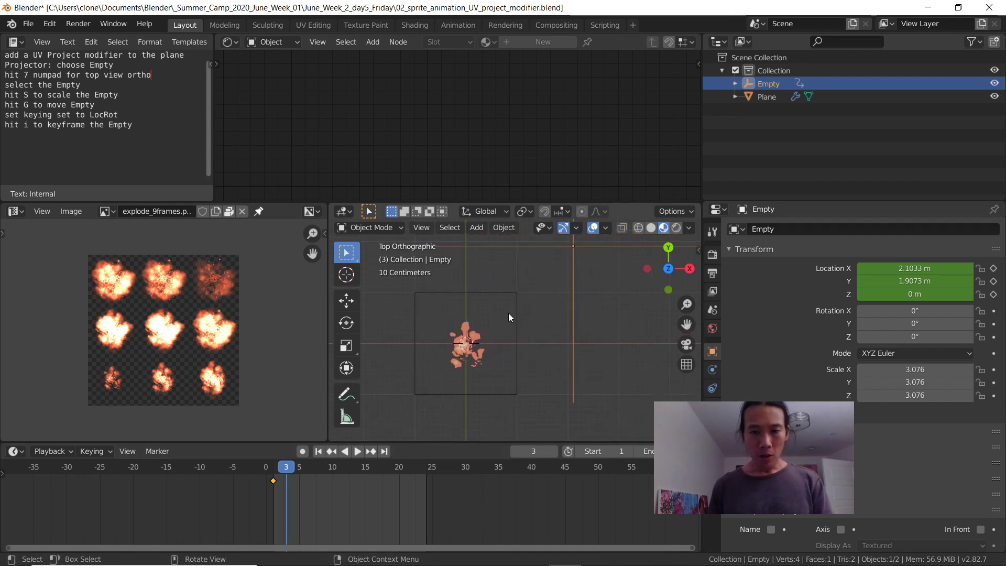
Step: Move the Empty onto the next cell, set the keying set to Location, and key frame 3
key(g)
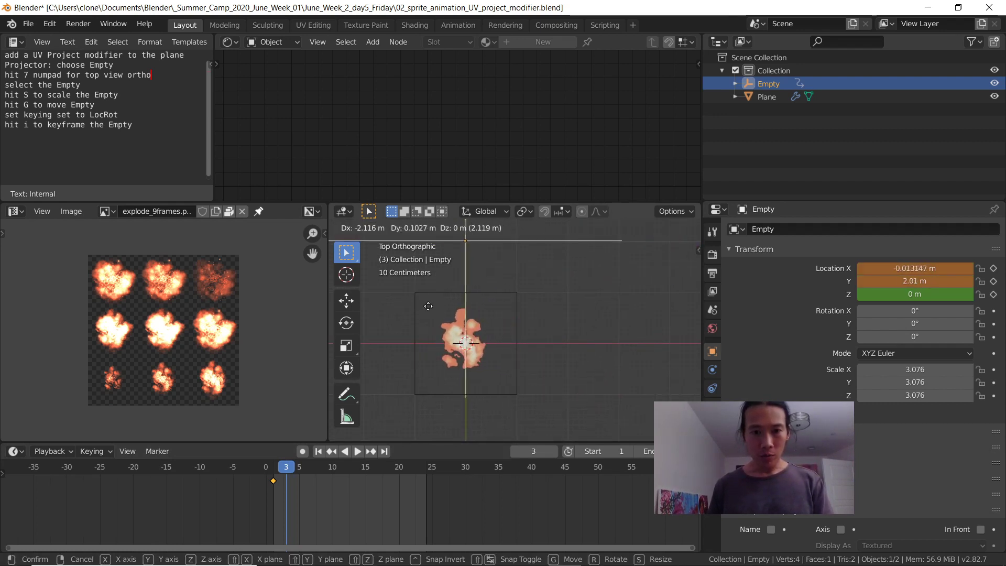
click(486, 310)
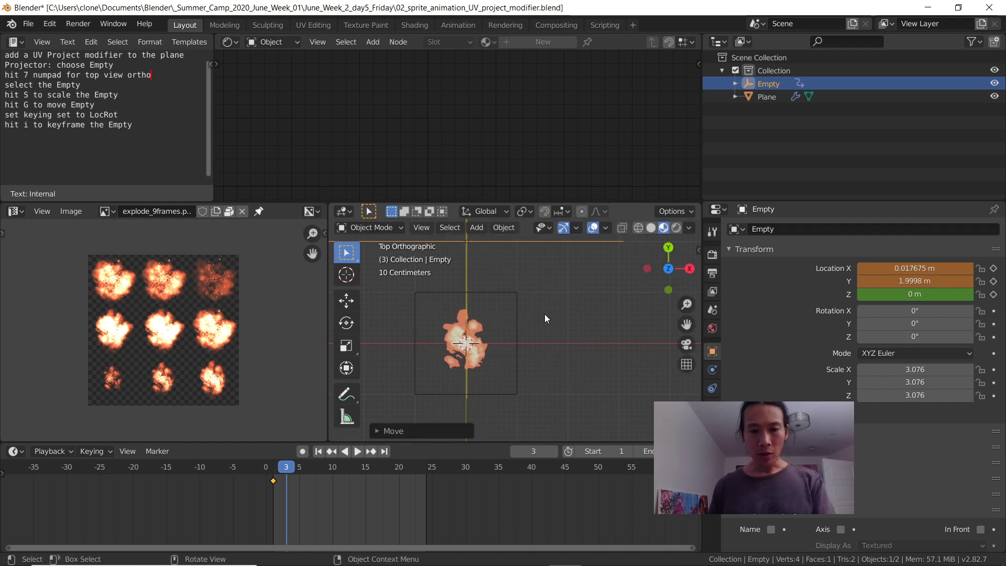
click(103, 451)
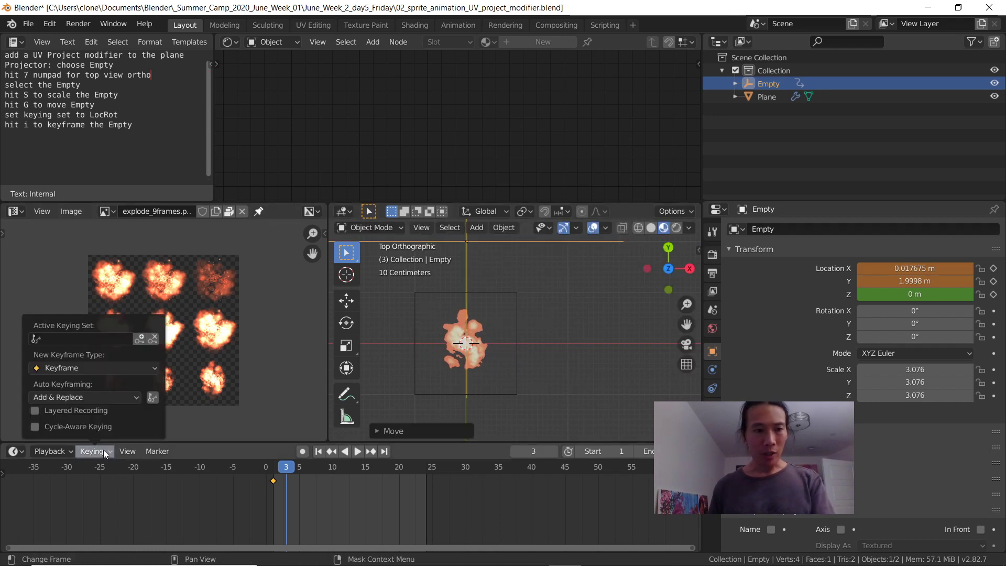
click(89, 337)
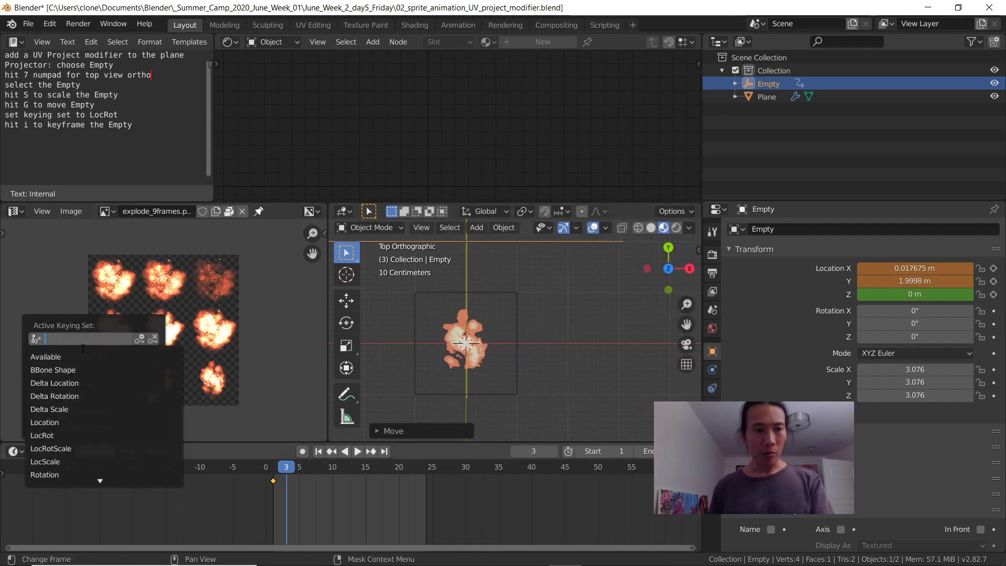
click(70, 422)
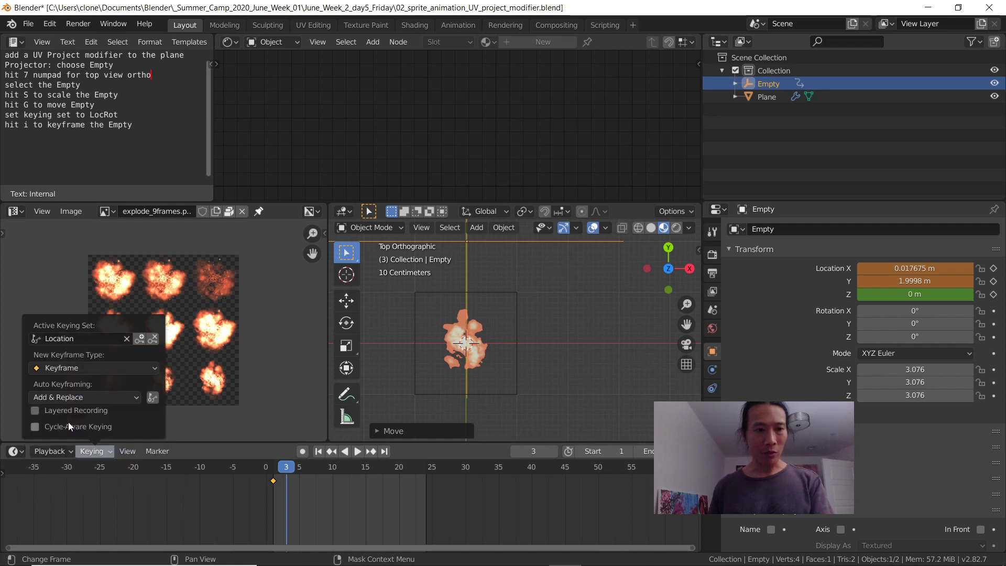
key(i)
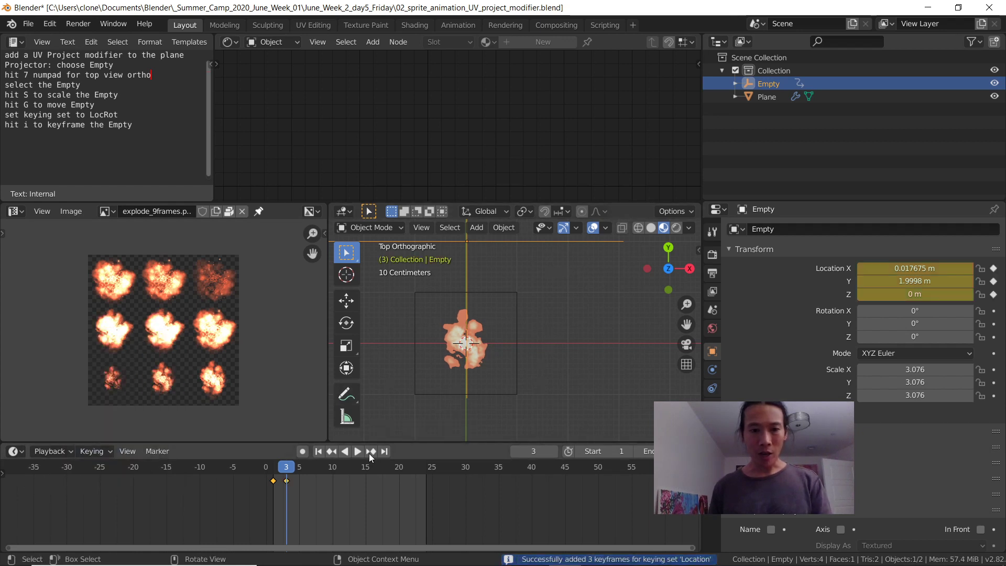
Step: Move the Empty to new sprite cells and key its location at frames 5 and 7
key(Right)
key(Right)
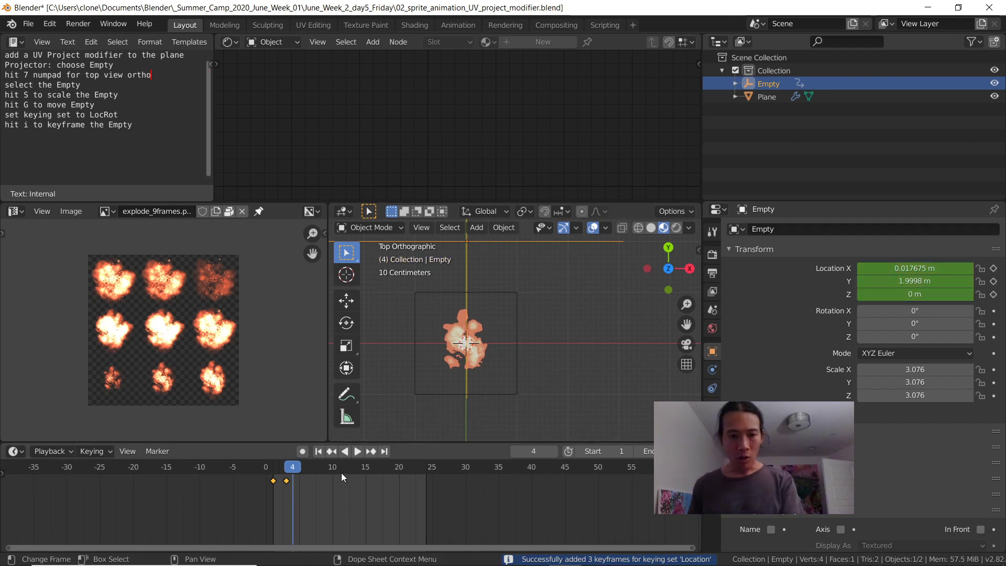
key(g)
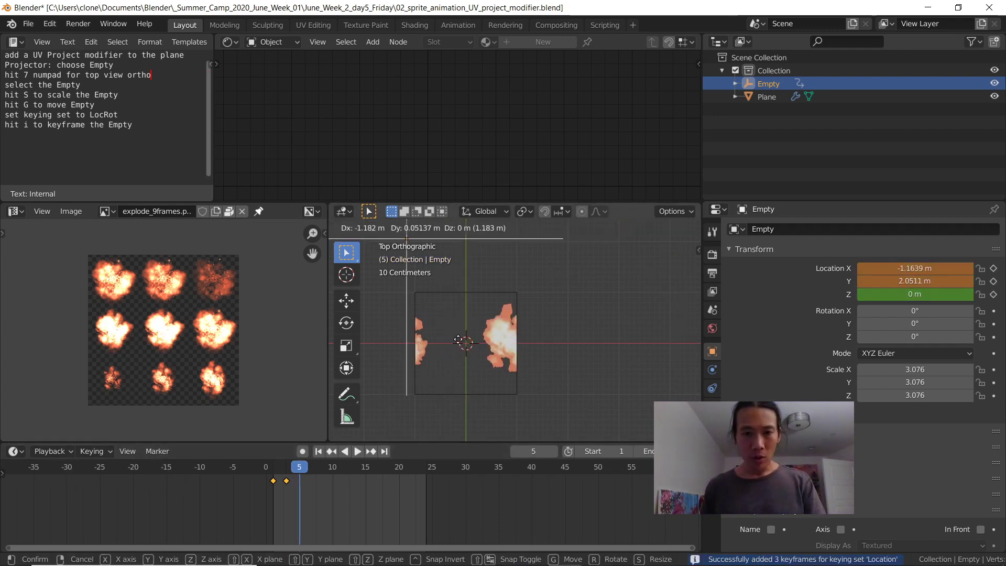
click(415, 344)
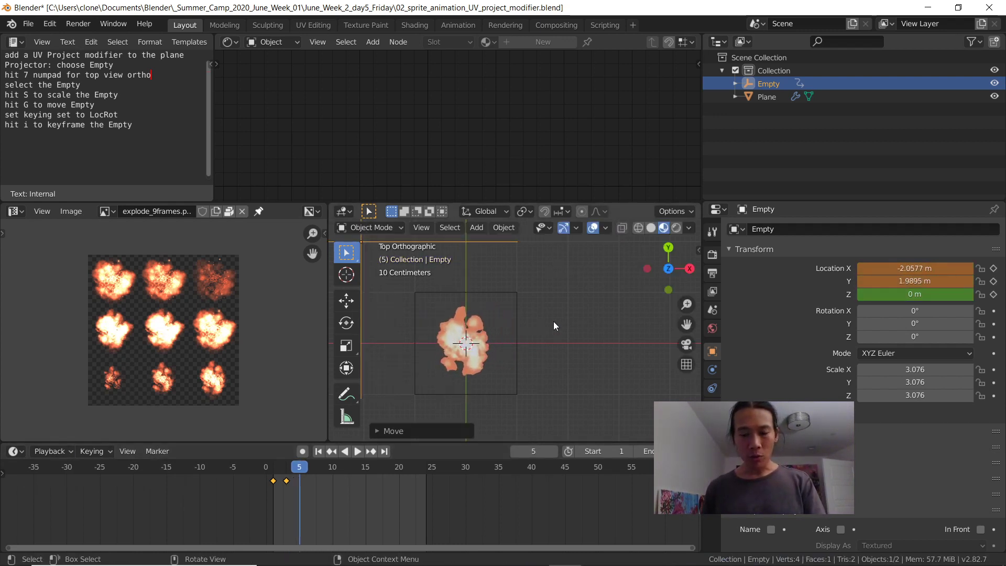
key(i)
key(Right)
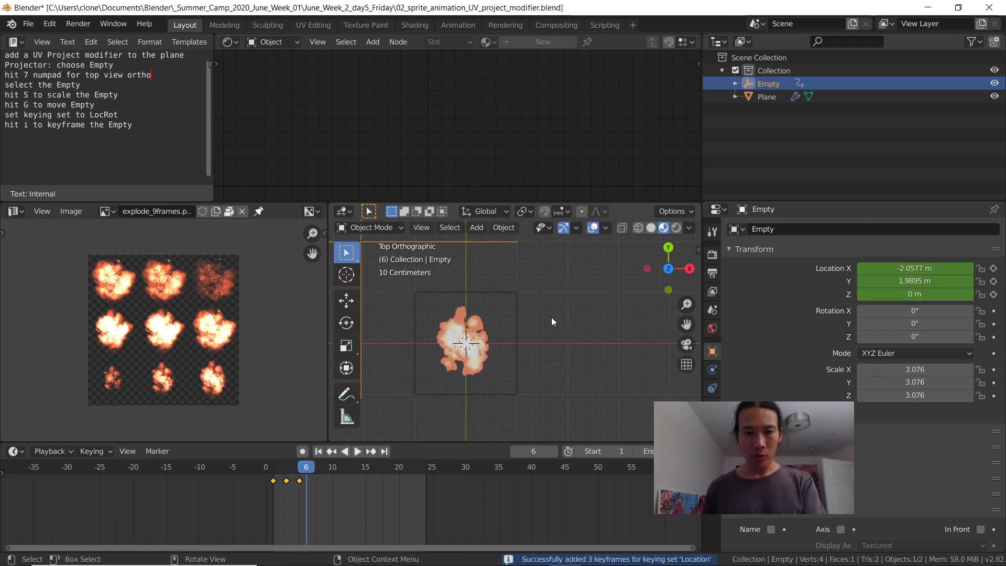
key(g)
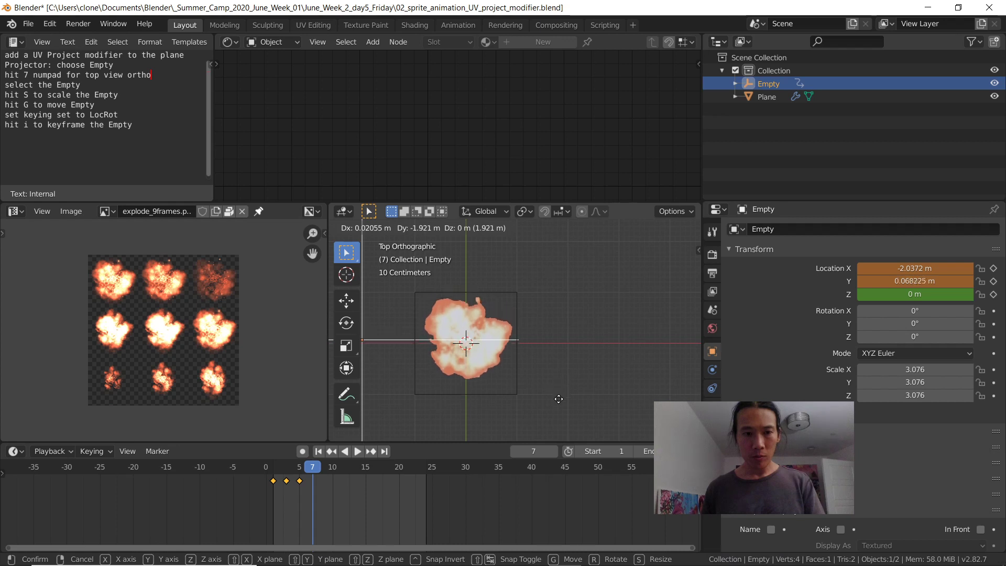
click(399, 399)
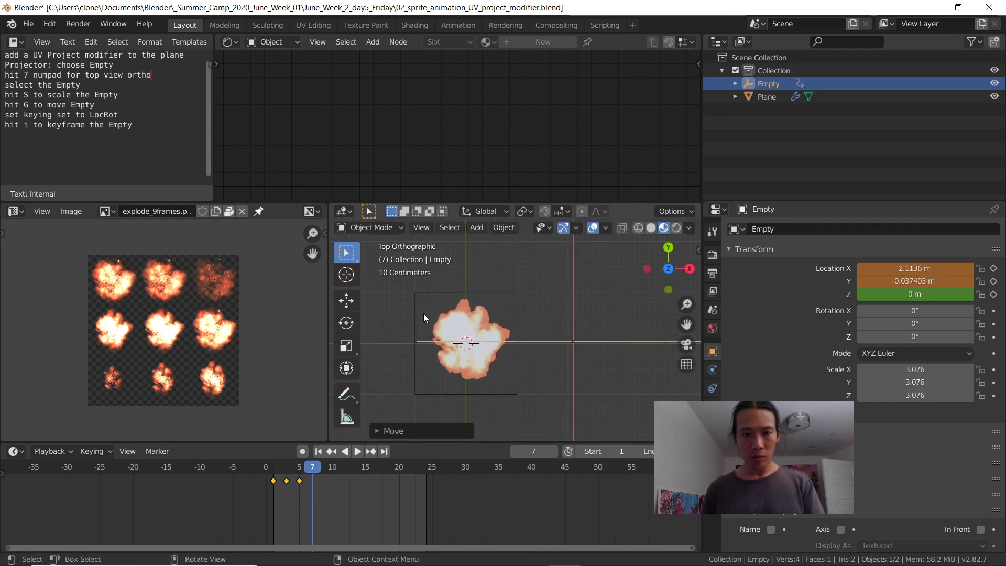
key(i)
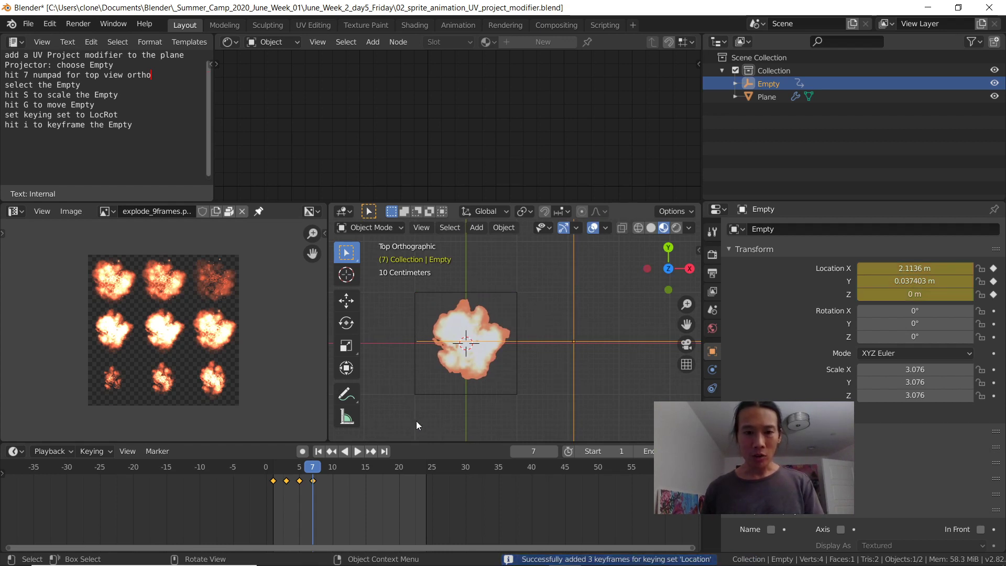
Step: Enable auto keying and move the Empty to the next cells at frames 9 and 11
click(303, 451)
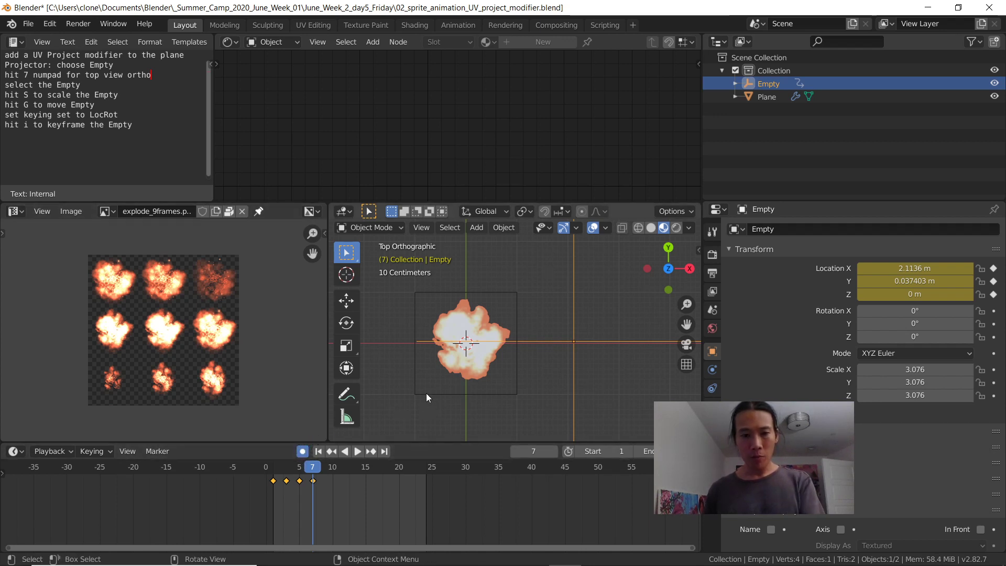
key(Right)
key(Right)
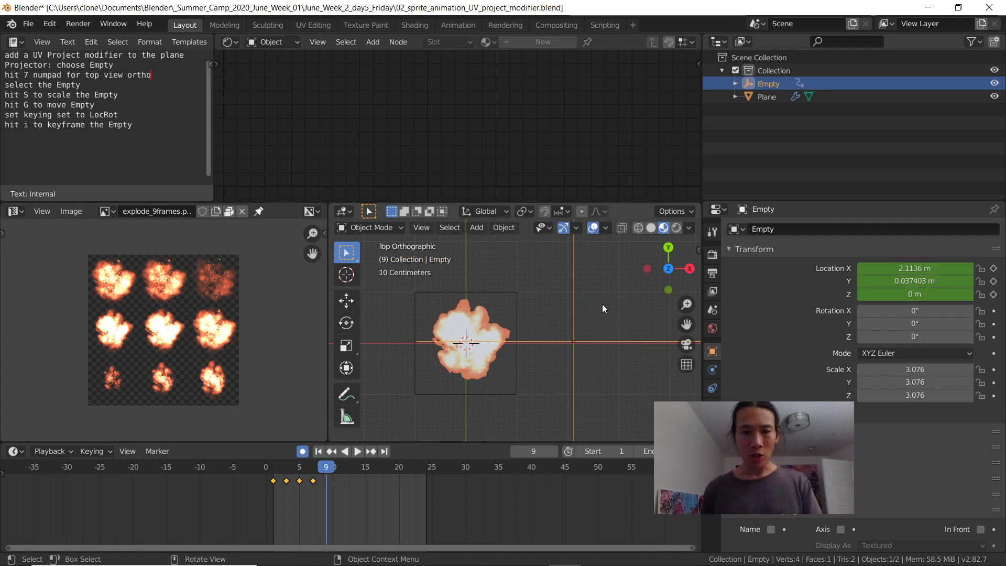
key(g)
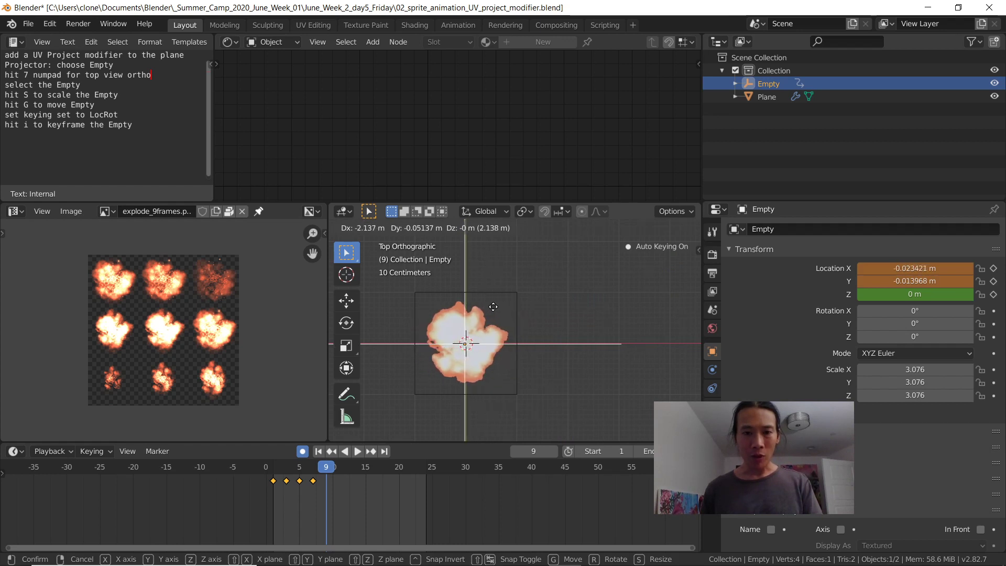
click(493, 307)
key(i)
key(Right)
key(Right)
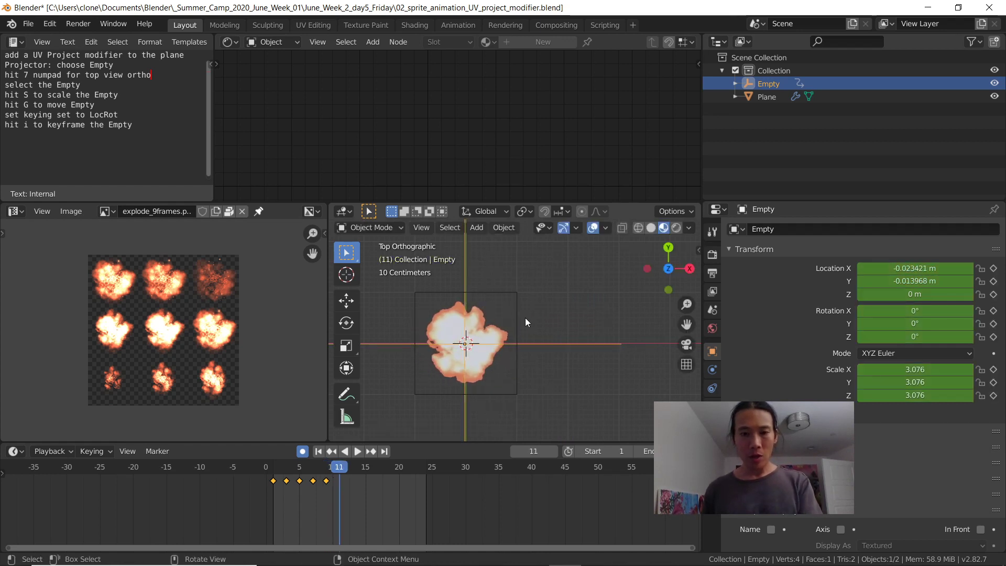
key(g)
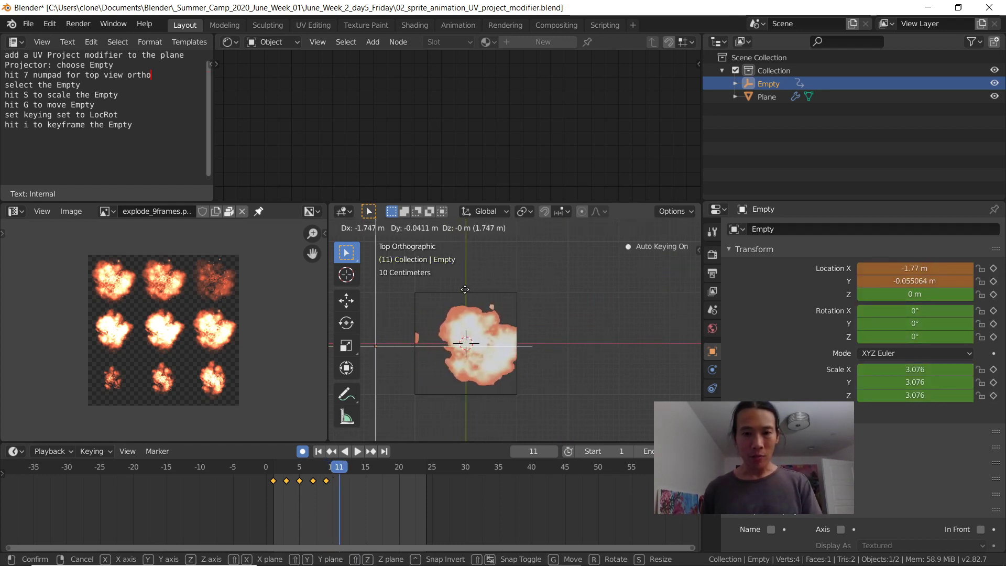
click(450, 287)
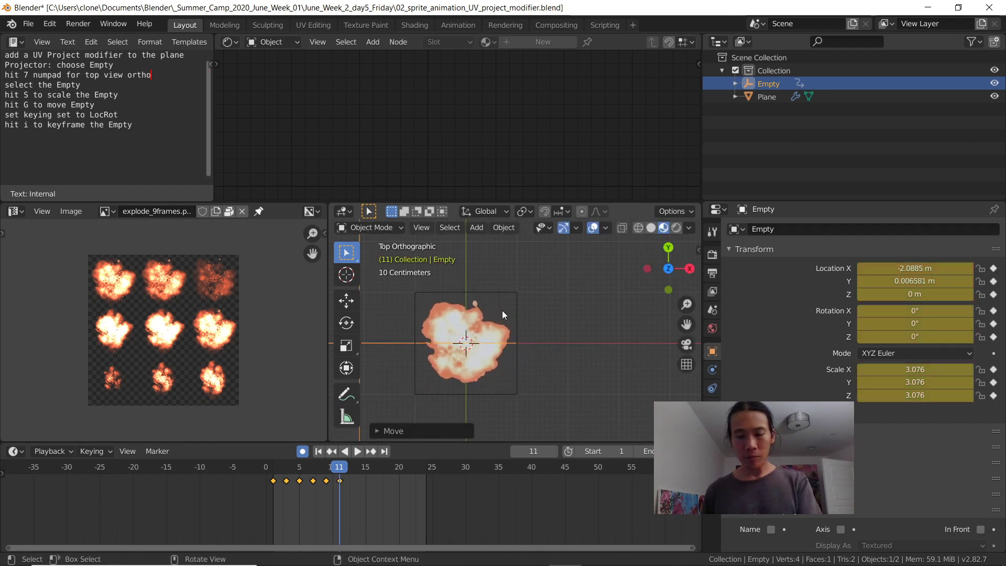
Step: Move the Empty to successive cells at frames 13, 15 and 17, ending on the last sprite
key(Right)
key(g)
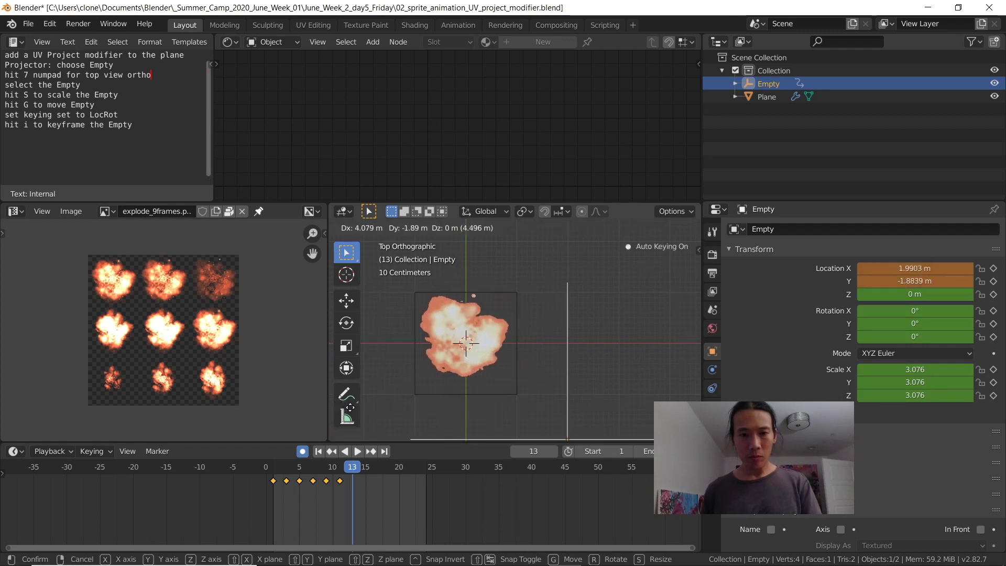
key(Return)
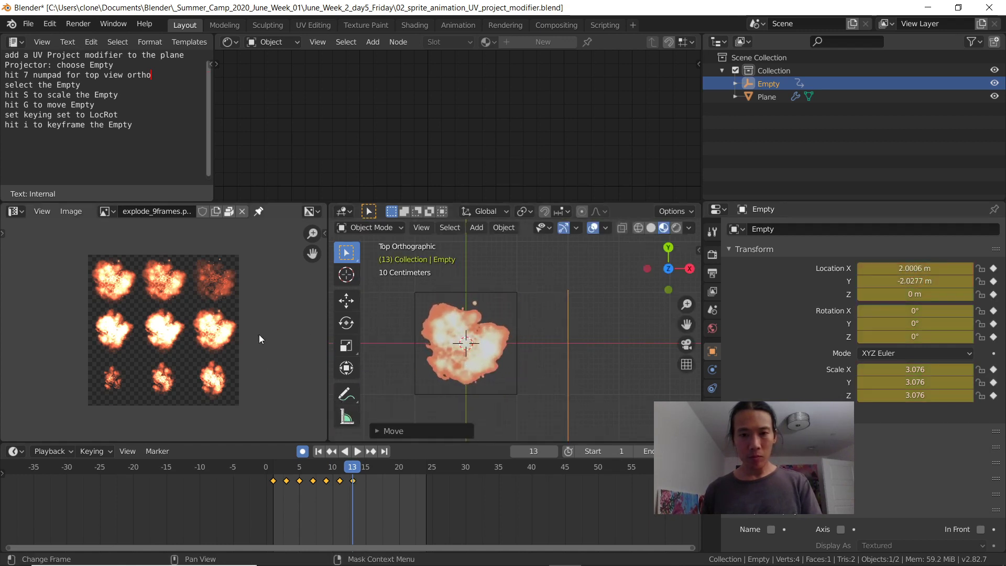
key(Right)
key(g)
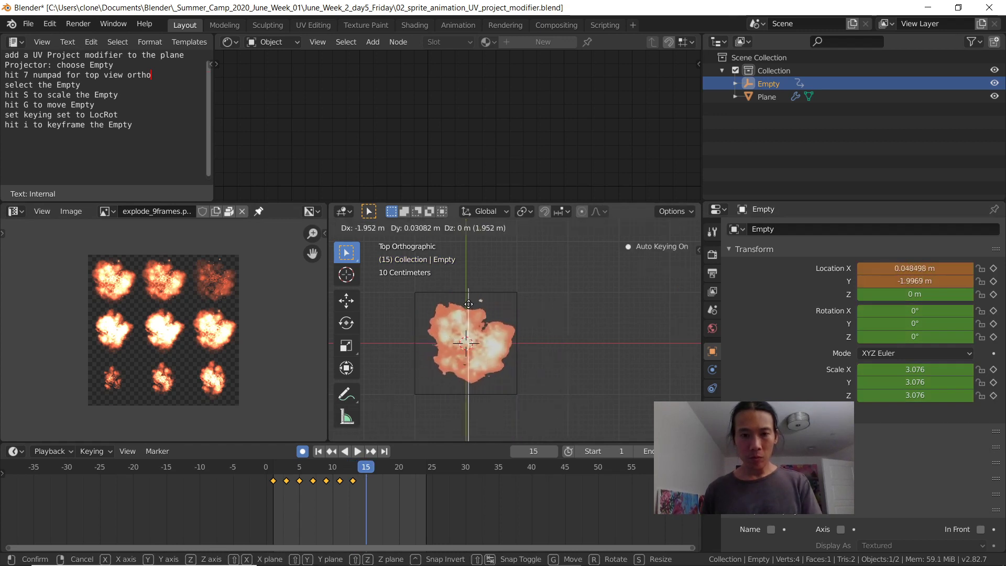
key(Return)
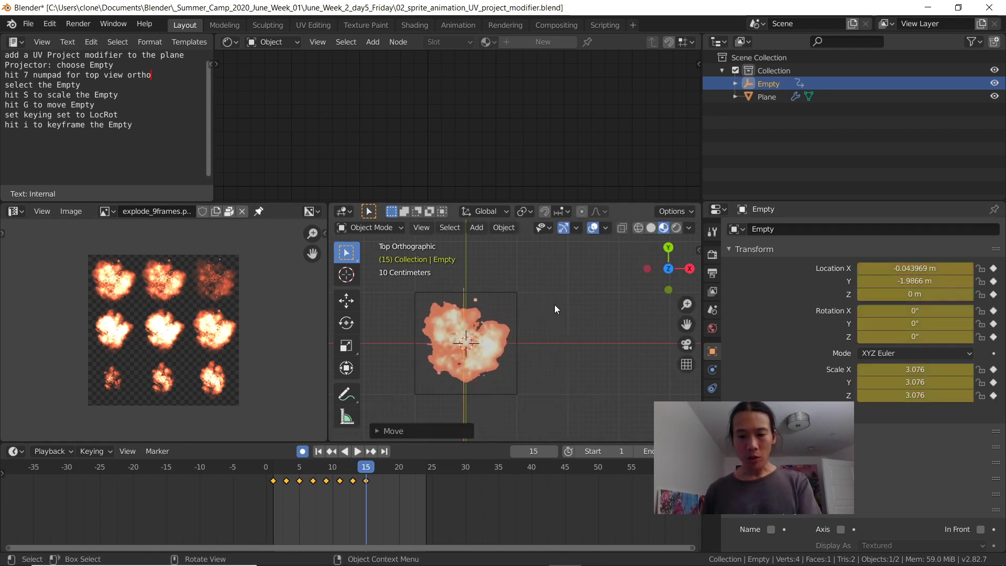
key(Right)
key(Right)
key(g)
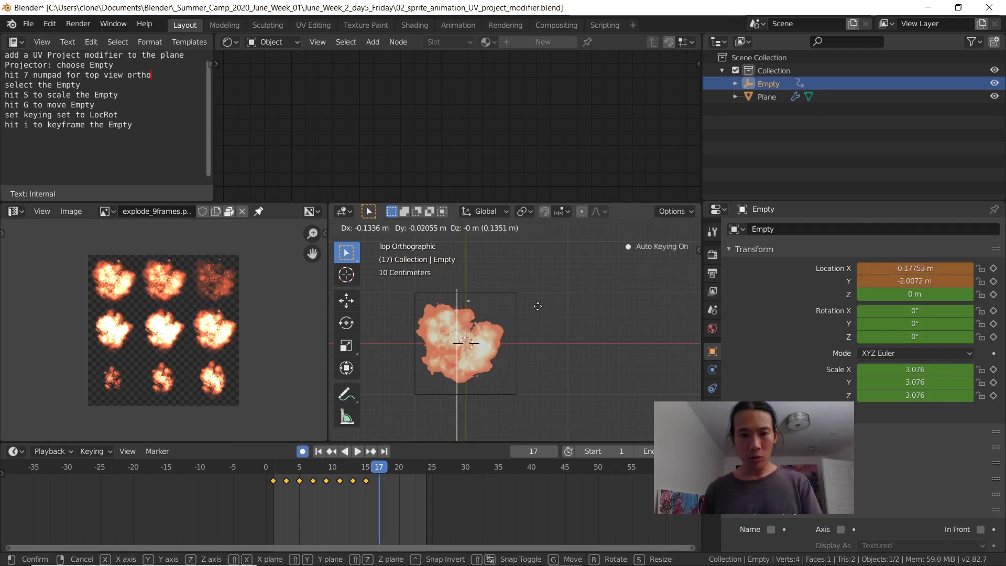
key(Return)
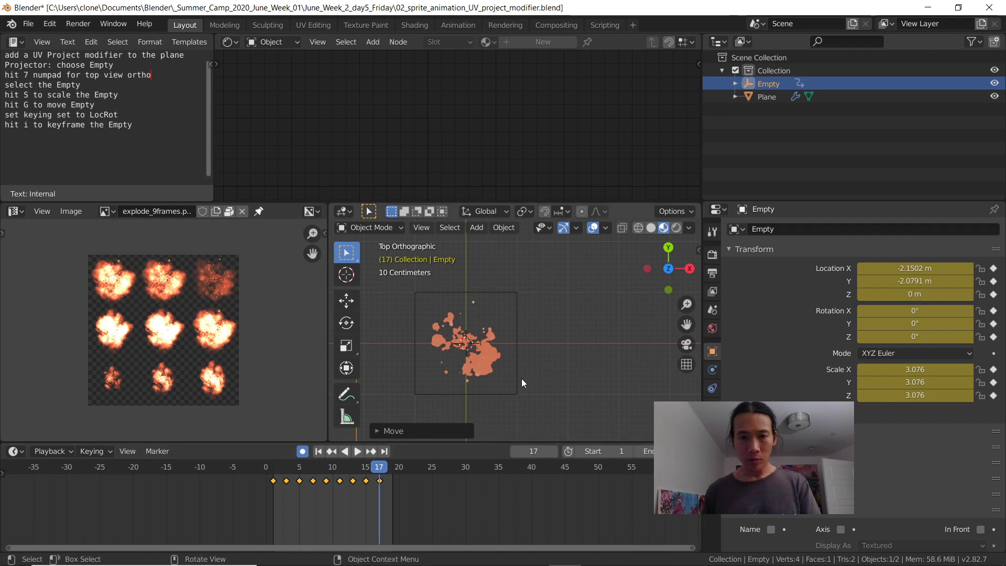
Step: Turn off viewport overlays and play, then stop, the explosion animation
click(592, 231)
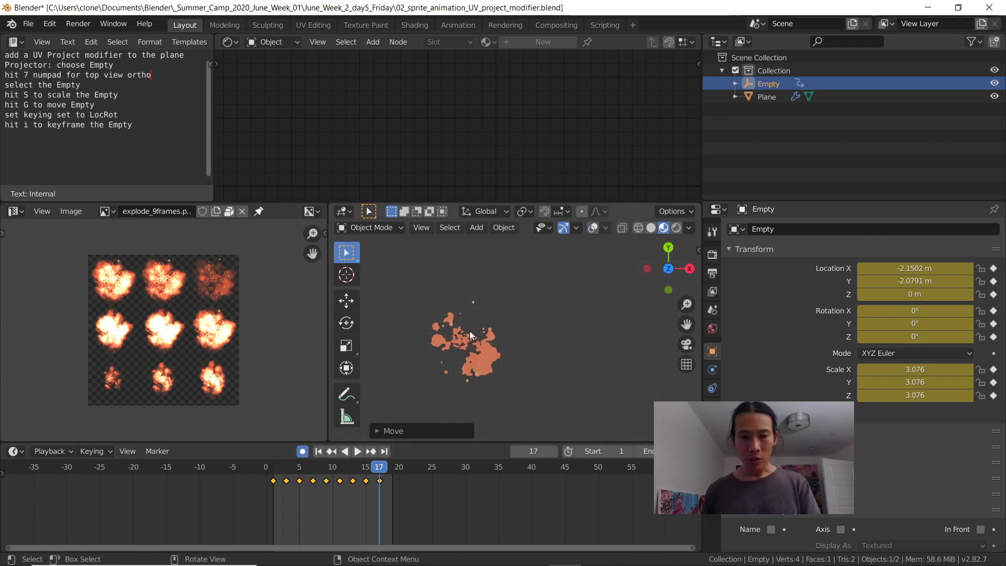
key(space)
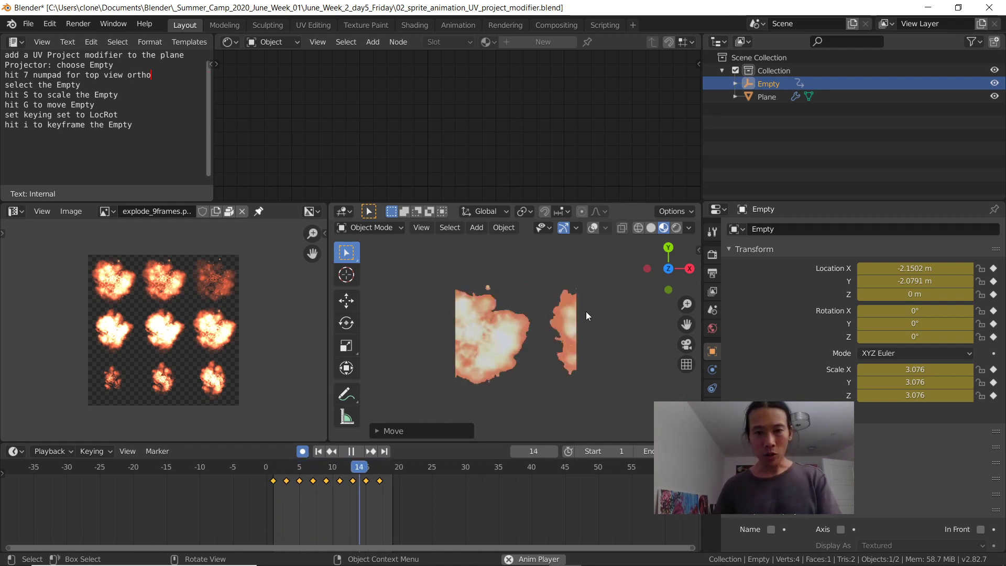
key(space)
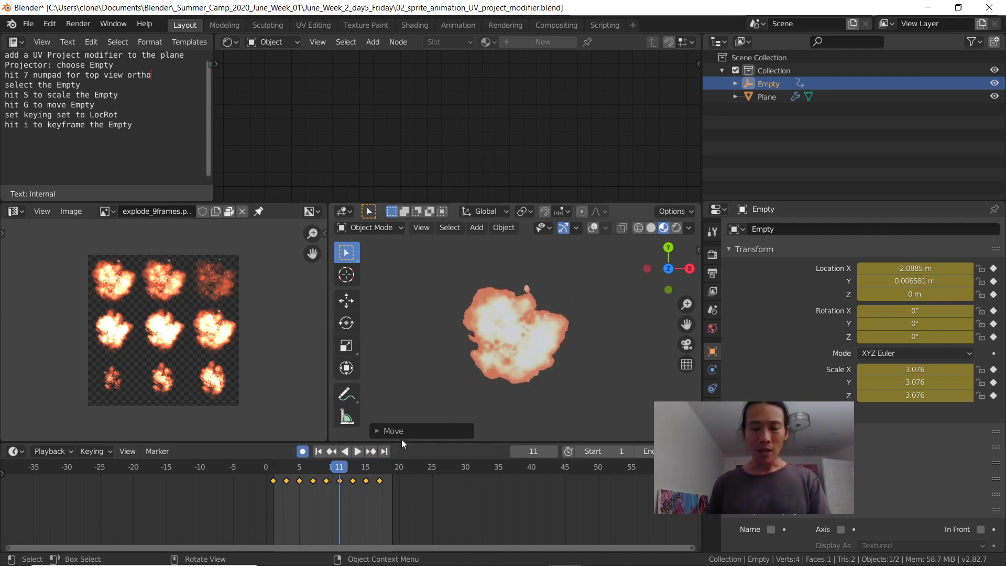
click(230, 42)
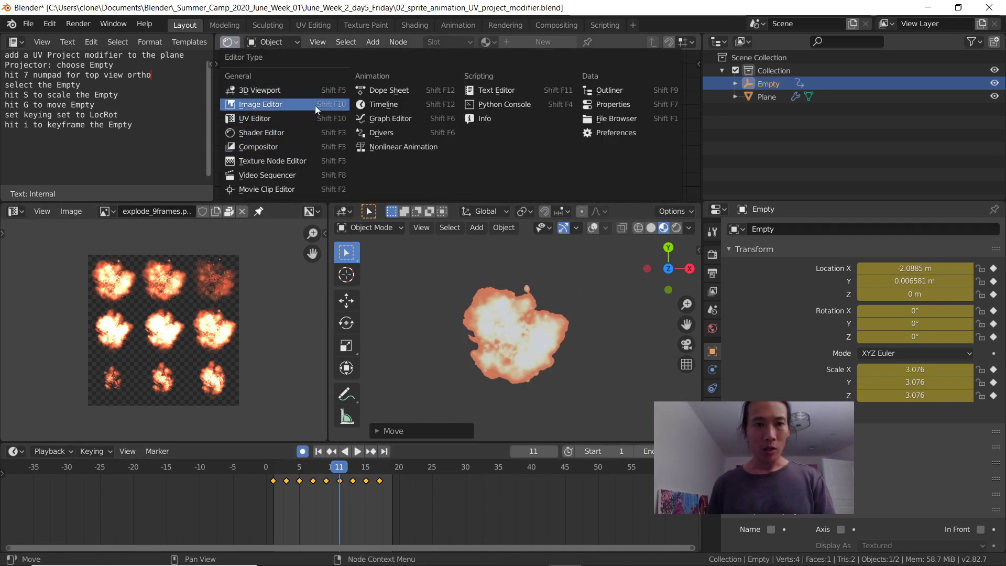
Step: Show the Graph Editor, set all keyframes to Constant interpolation, and replay the animation
click(384, 115)
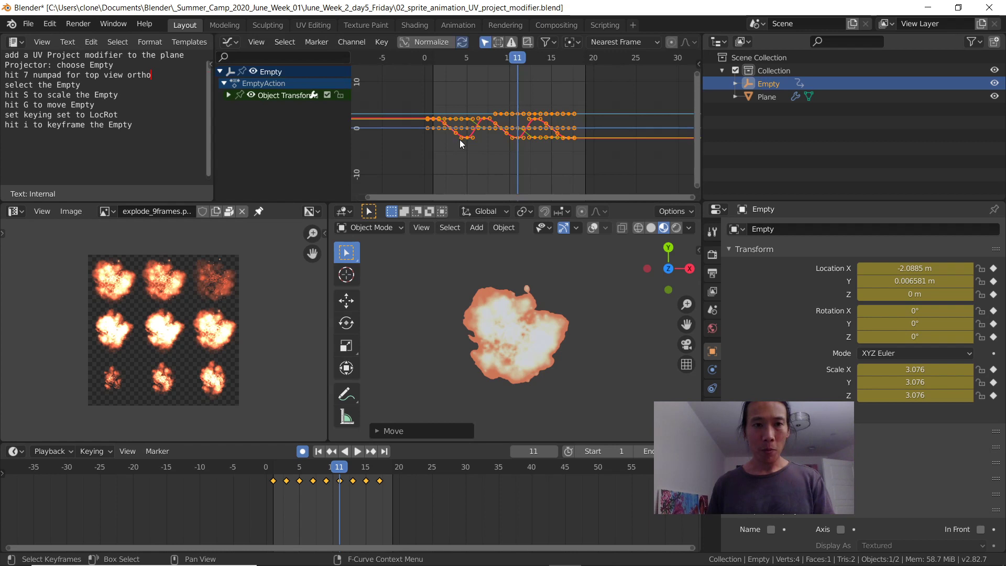
key(t)
click(472, 85)
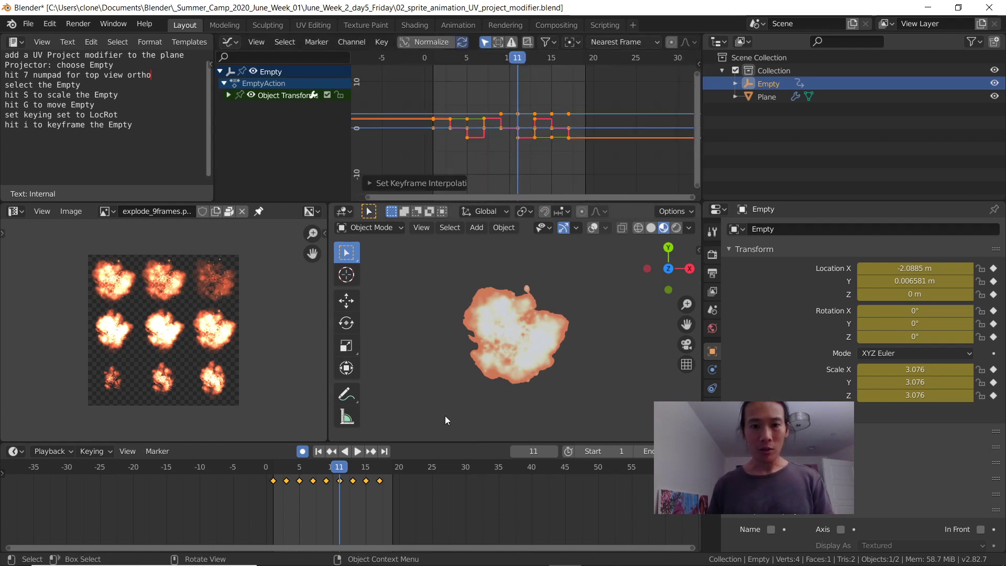
key(space)
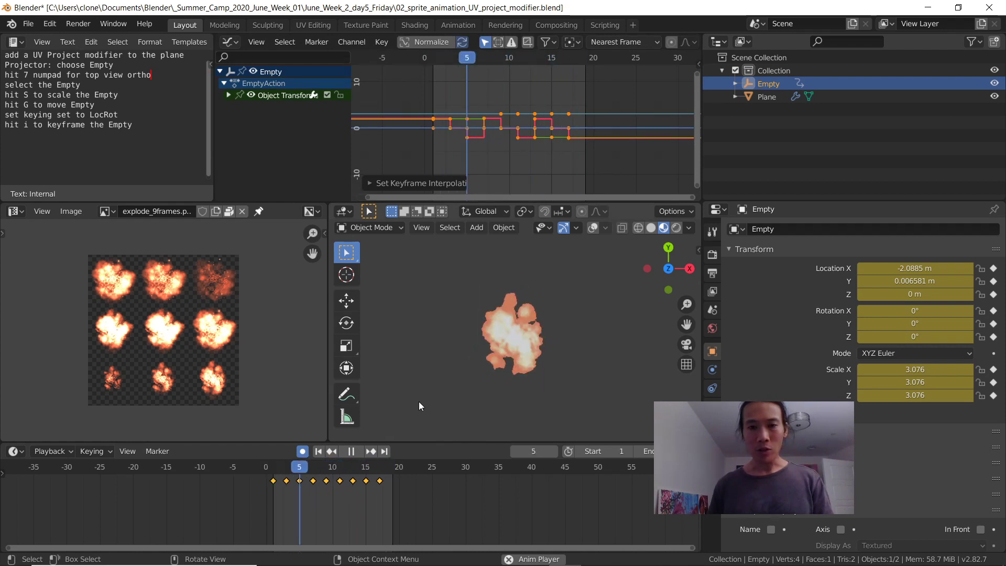
key(space)
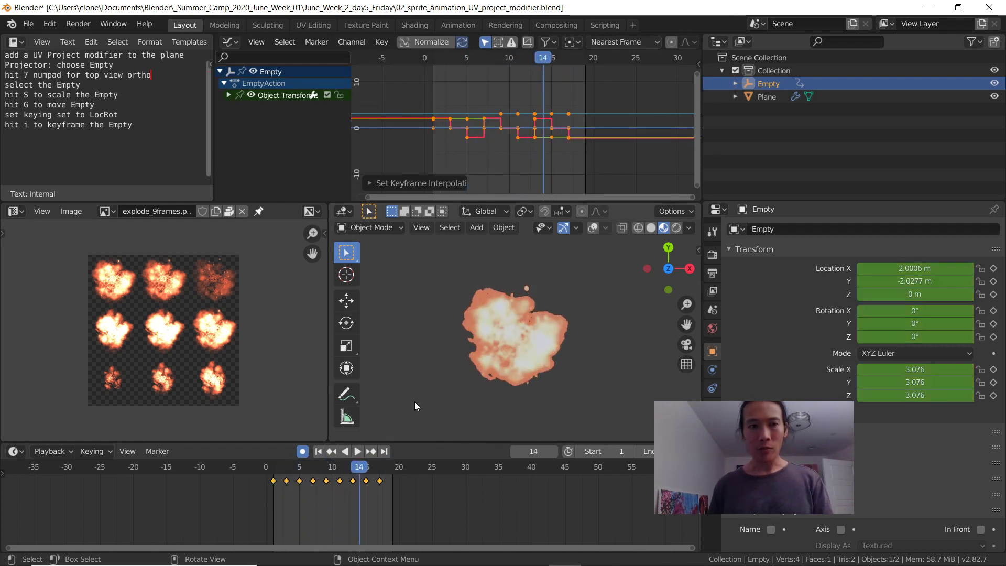